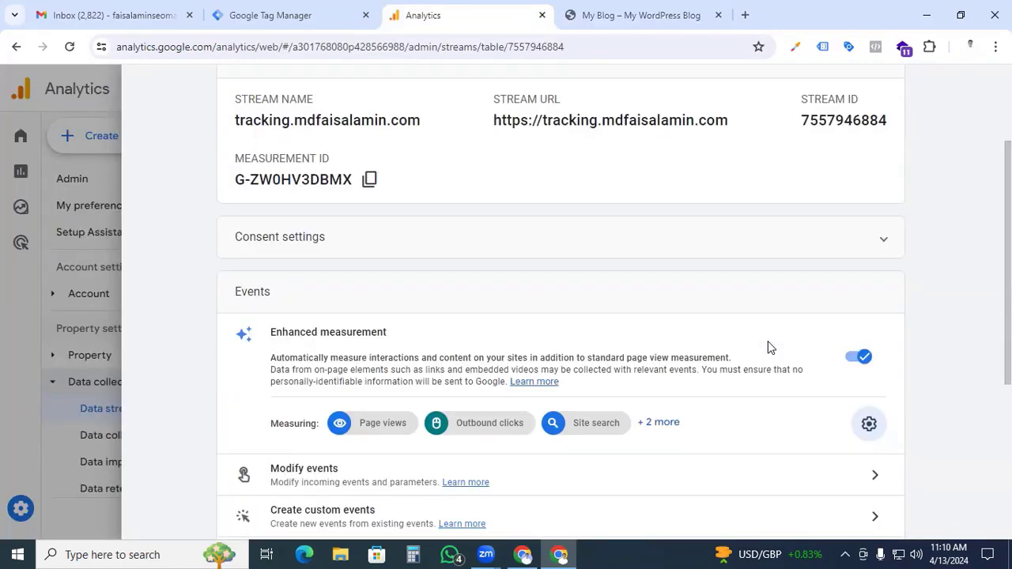
# Scroll the web stream details page to locate the Enhanced measurement section
pyautogui.scroll(-1, 771, 348)
pyautogui.scroll(2, 771, 348)
pyautogui.scroll(-2, 771, 348)
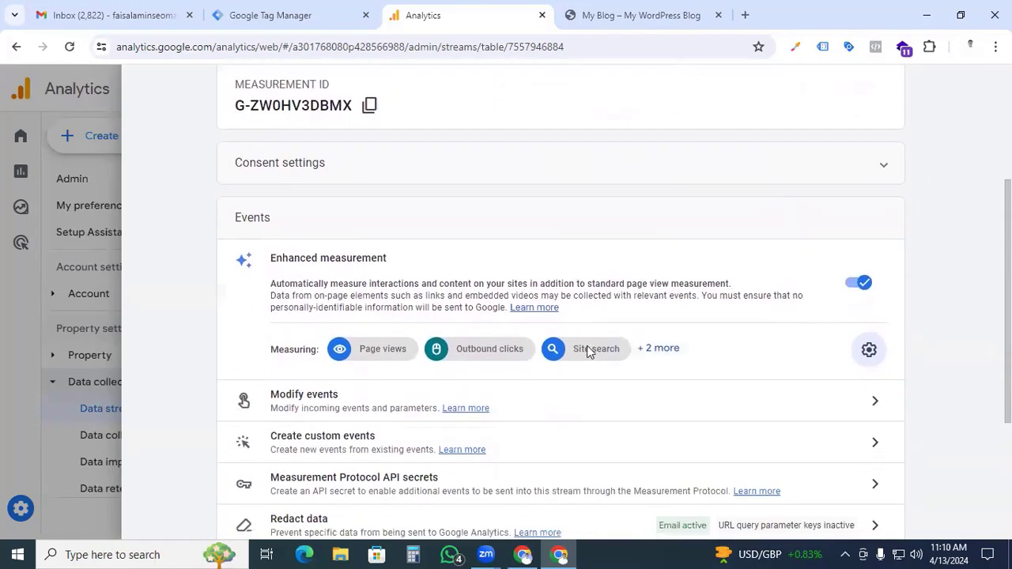
# In Enhanced measurement settings, toggle Scrolls on and then back off
pyautogui.click(869, 350)
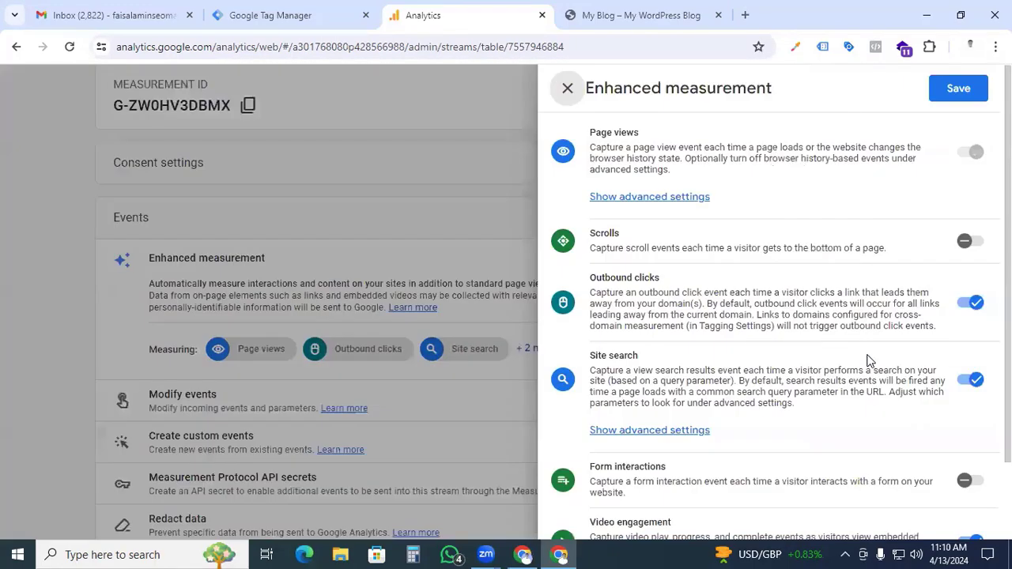
pyautogui.click(969, 243)
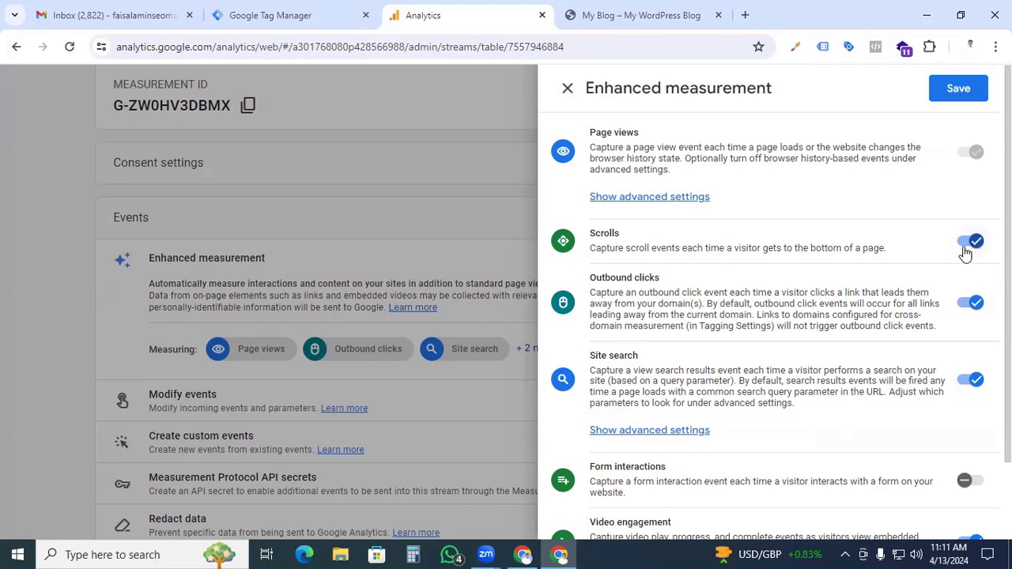
pyautogui.click(965, 245)
# Save the enhanced measurement settings and move over to the Tag Manager workspace
pyautogui.click(967, 88)
pyautogui.hotkey('ctrl', 'Tab')
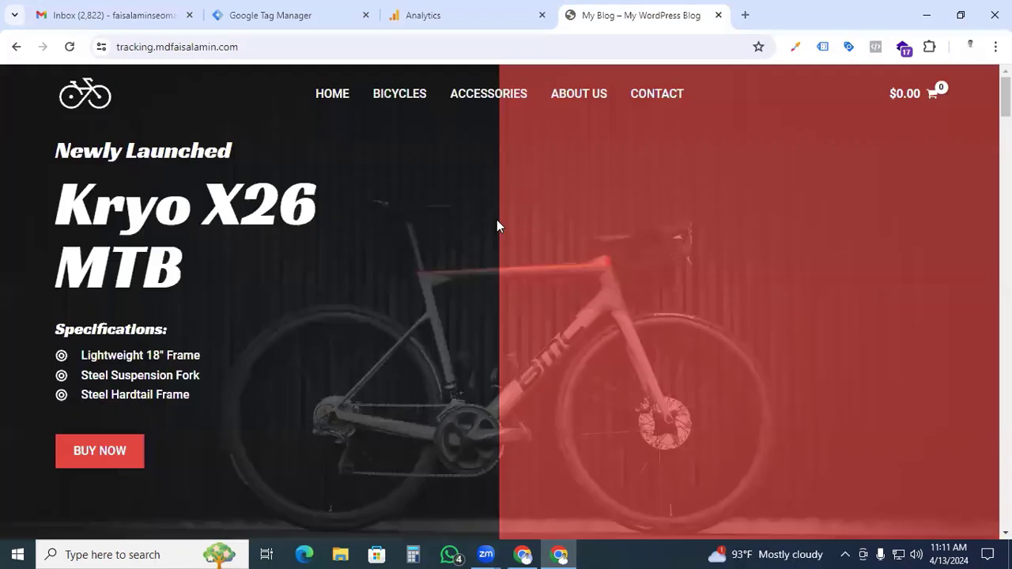
pyautogui.click(300, 17)
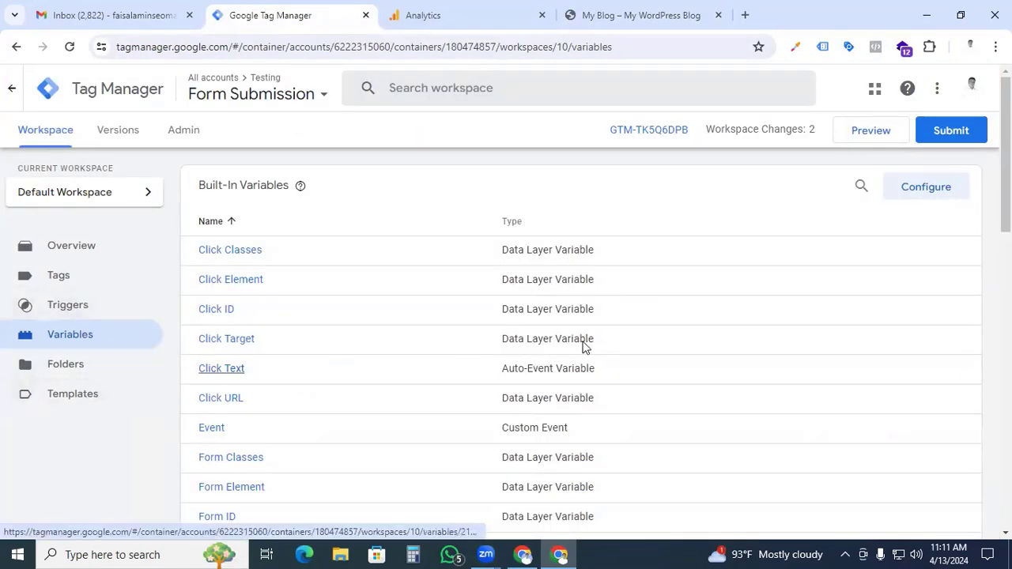
# Configure the Scrolling built-in variables, enabling Scroll Depth Units and Scroll Direction
pyautogui.scroll(-5, 605, 325)
pyautogui.scroll(5, 601, 312)
pyautogui.click(908, 120)
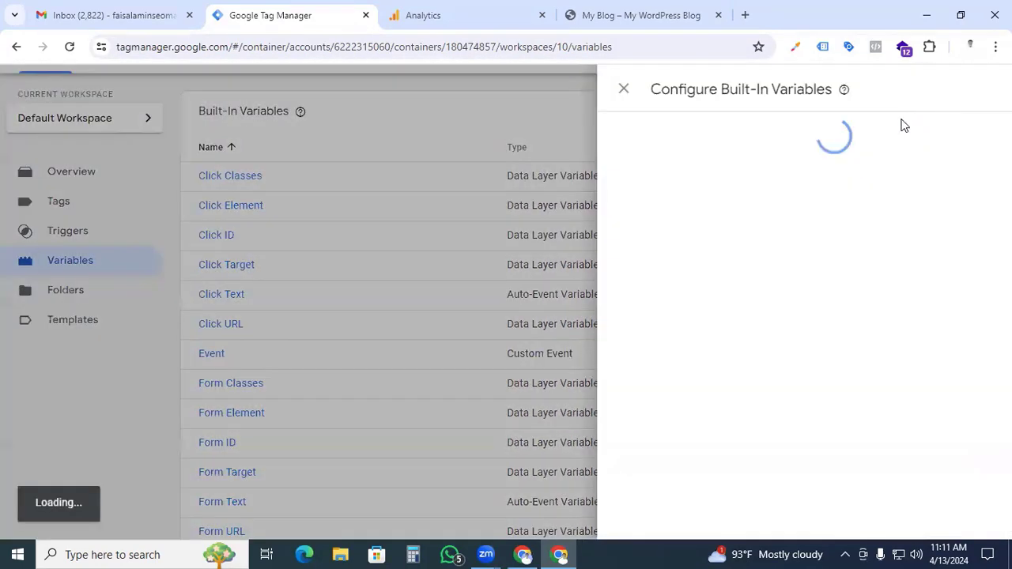
pyautogui.scroll(-10, 778, 330)
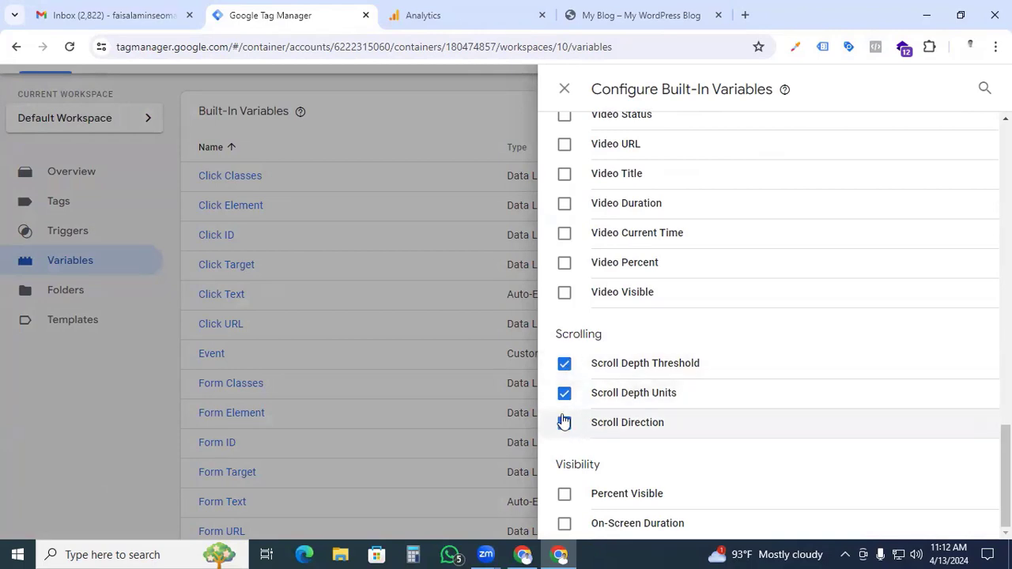
pyautogui.click(564, 366)
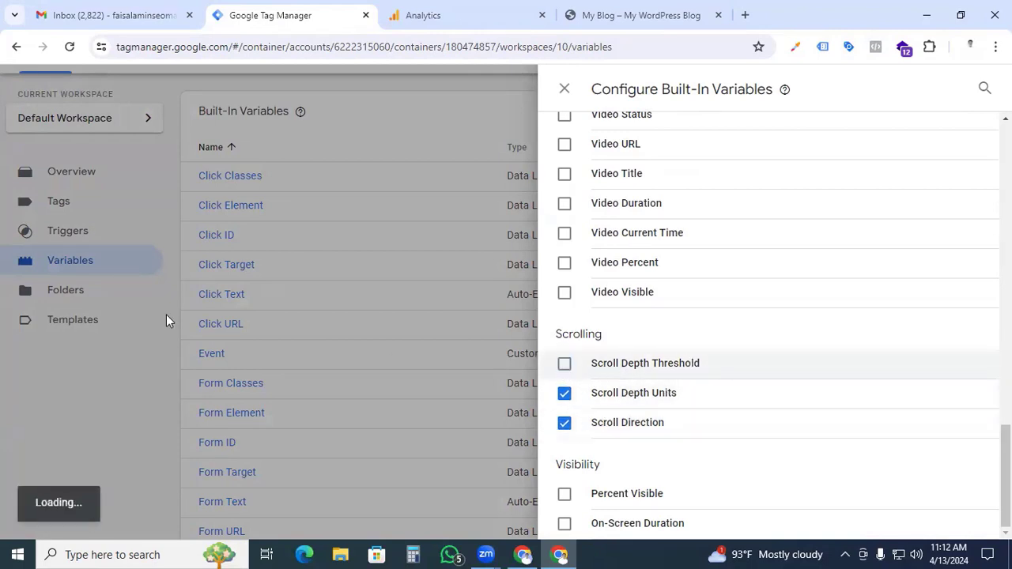
pyautogui.click(133, 366)
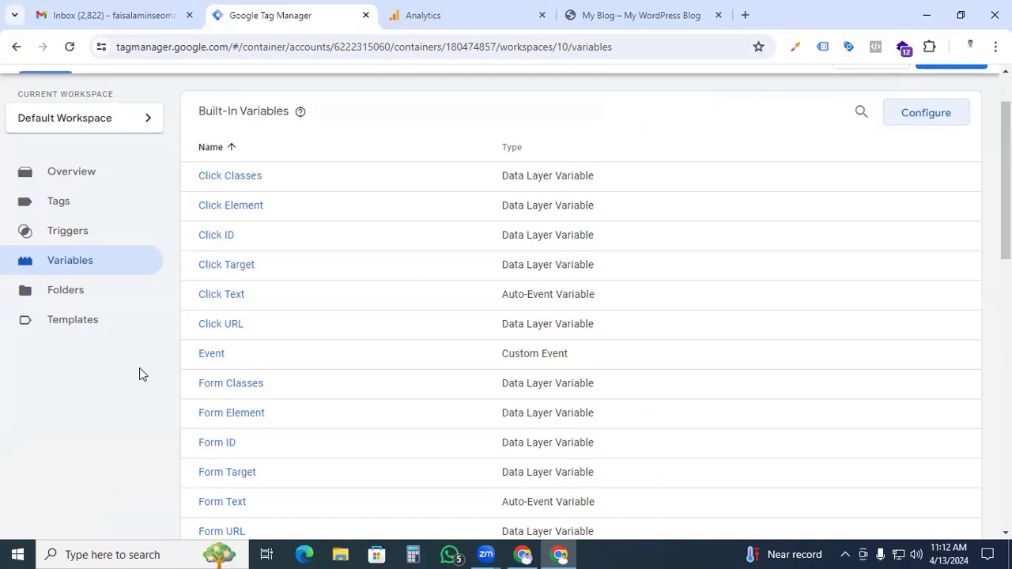
# Create a new trigger of type Scroll Depth
pyautogui.click(97, 235)
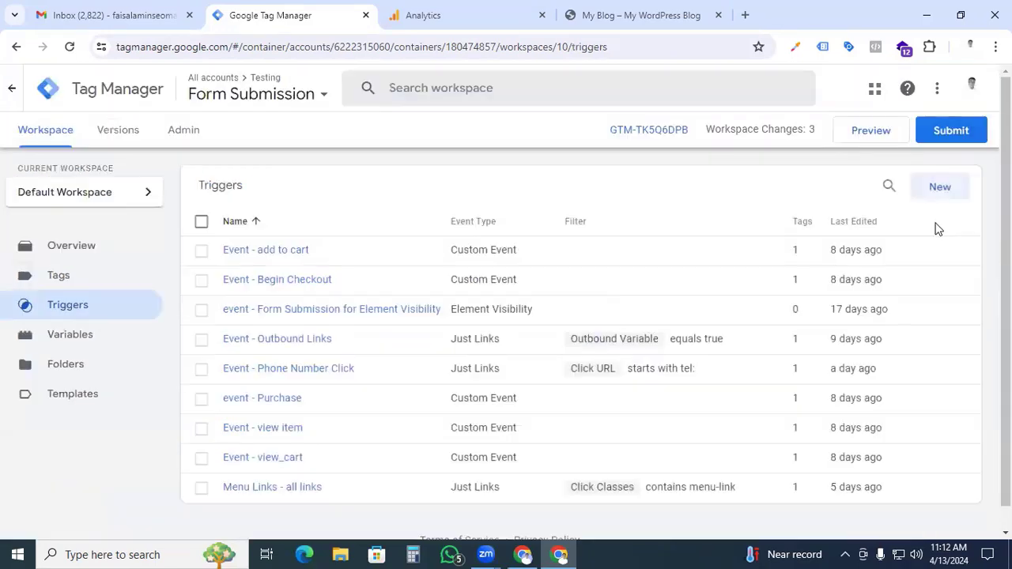
pyautogui.click(940, 187)
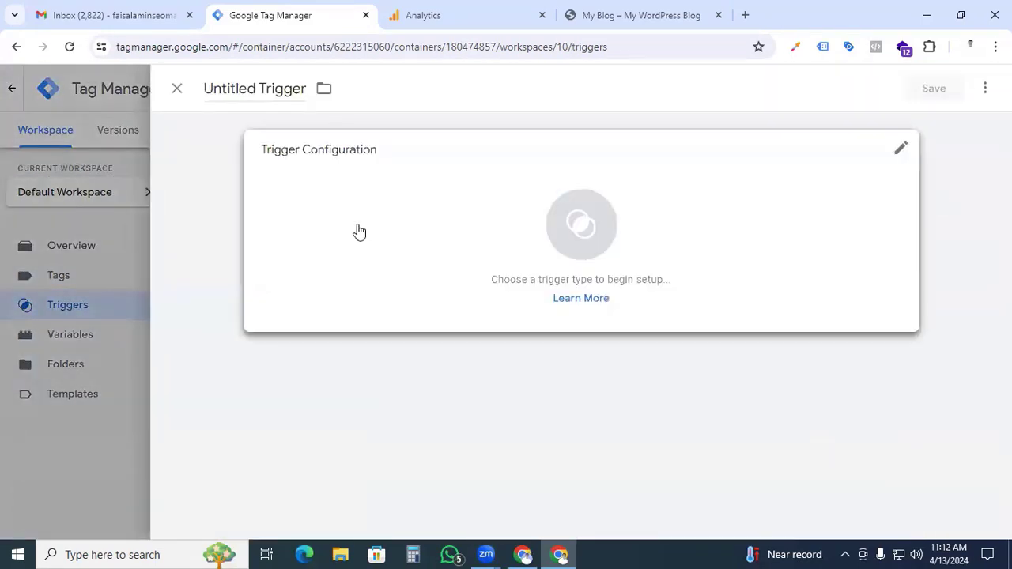
pyautogui.click(590, 226)
pyautogui.scroll(-3, 637, 413)
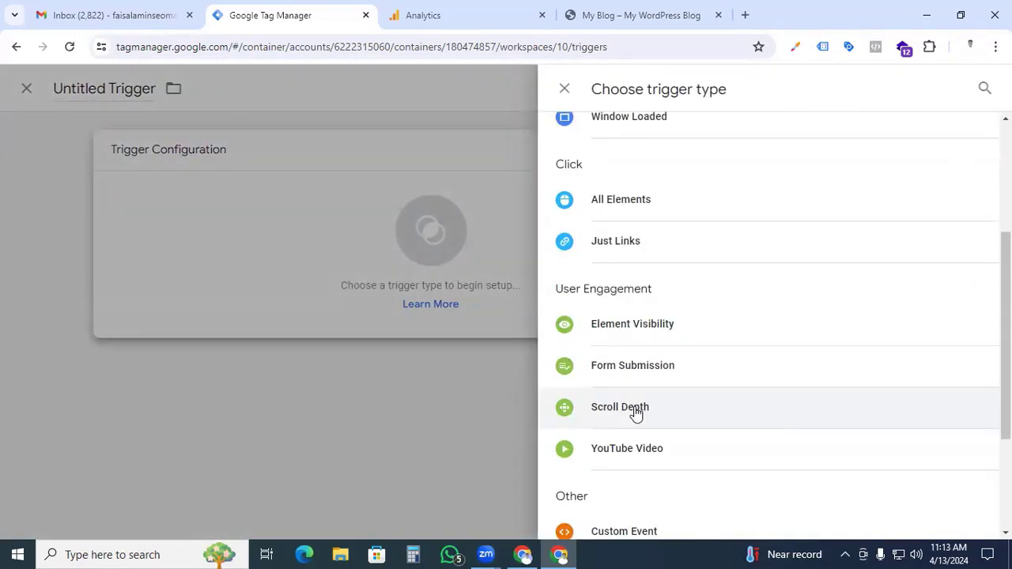
pyautogui.click(636, 415)
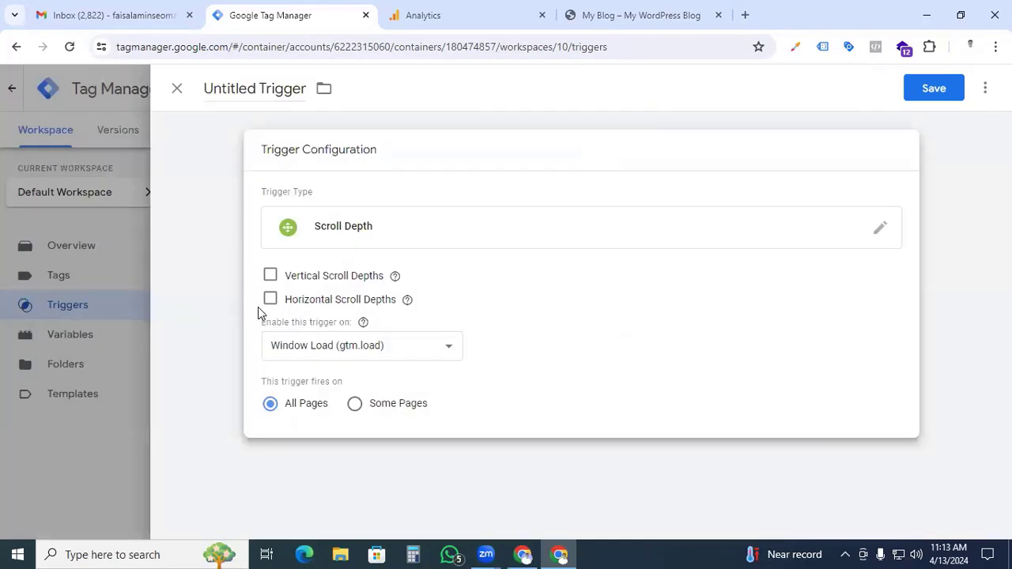
# Enable Vertical Scroll Depths with percentages 25,50,75,100
pyautogui.click(271, 276)
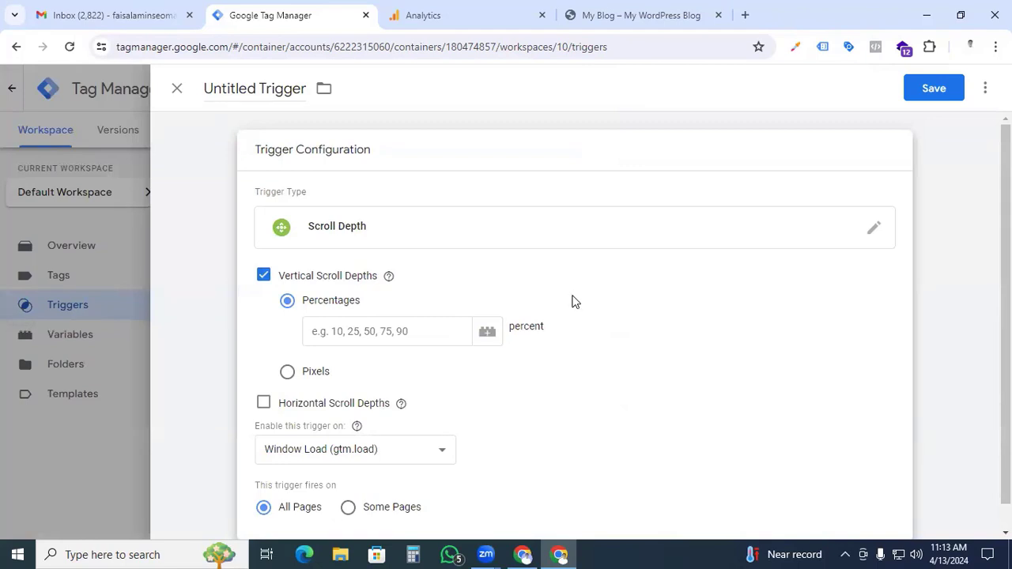
pyautogui.click(387, 337)
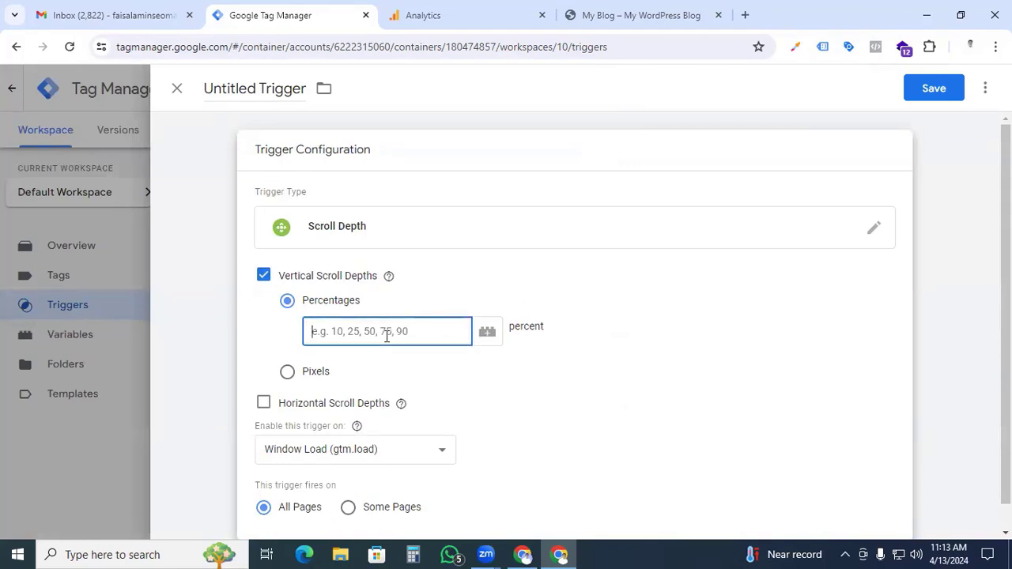
pyautogui.write('25,50,100')
pyautogui.doubleClick(341, 334)
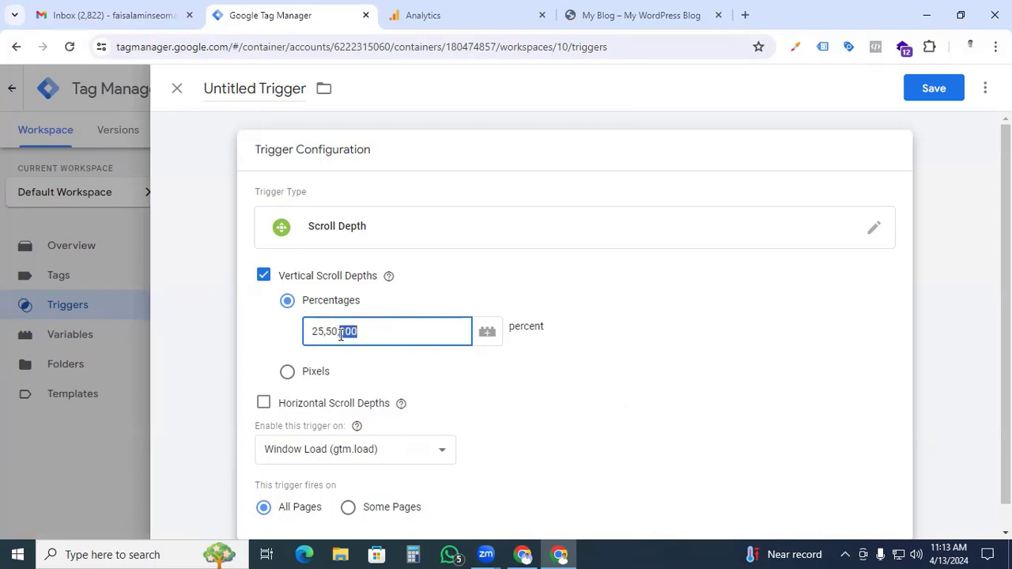
pyautogui.write('75,100')
pyautogui.scroll(-1, 507, 388)
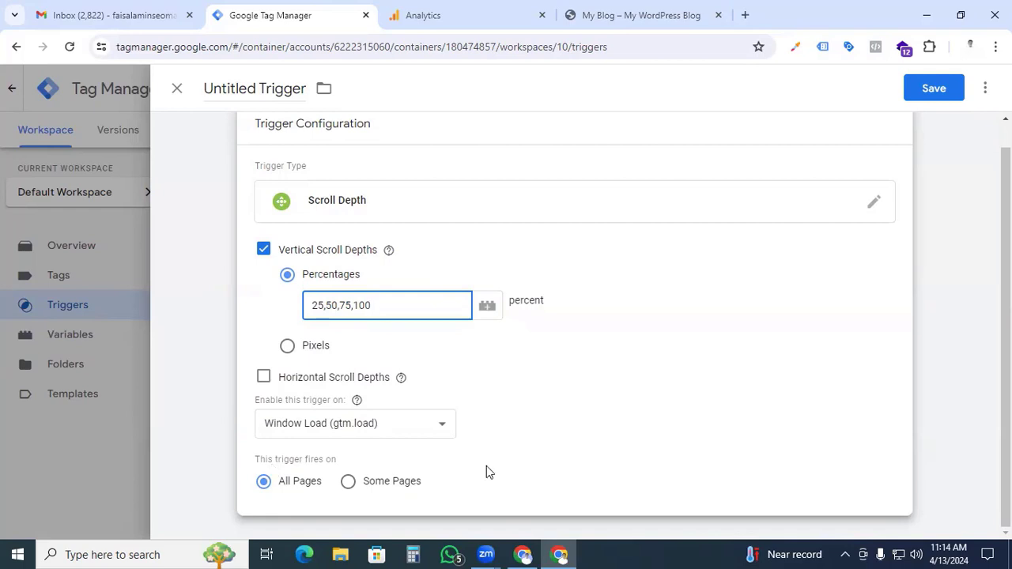
# Keep the trigger firing on All Pages after briefly trying Some Pages
pyautogui.click(350, 483)
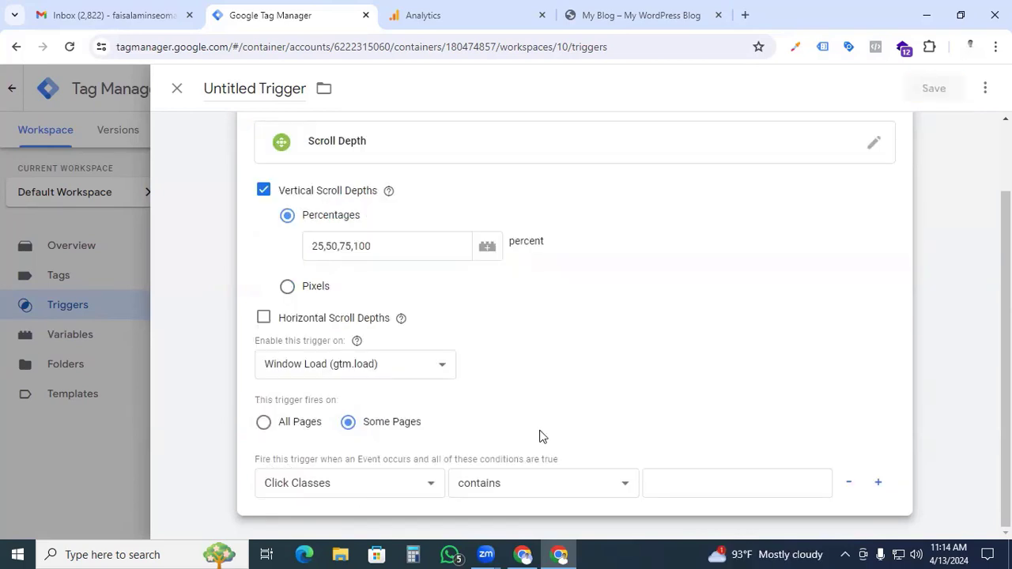
pyautogui.click(408, 488)
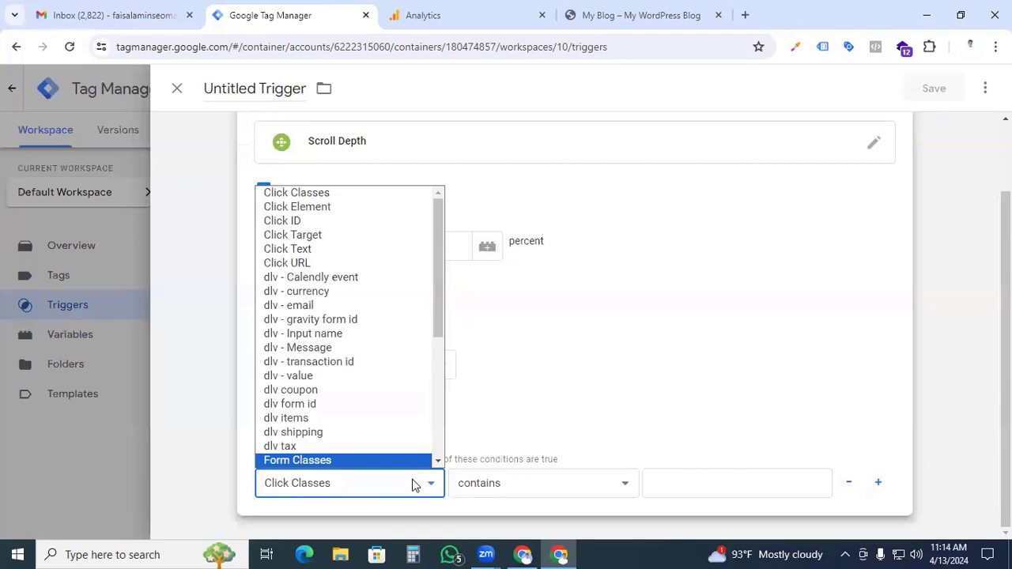
pyautogui.click(585, 430)
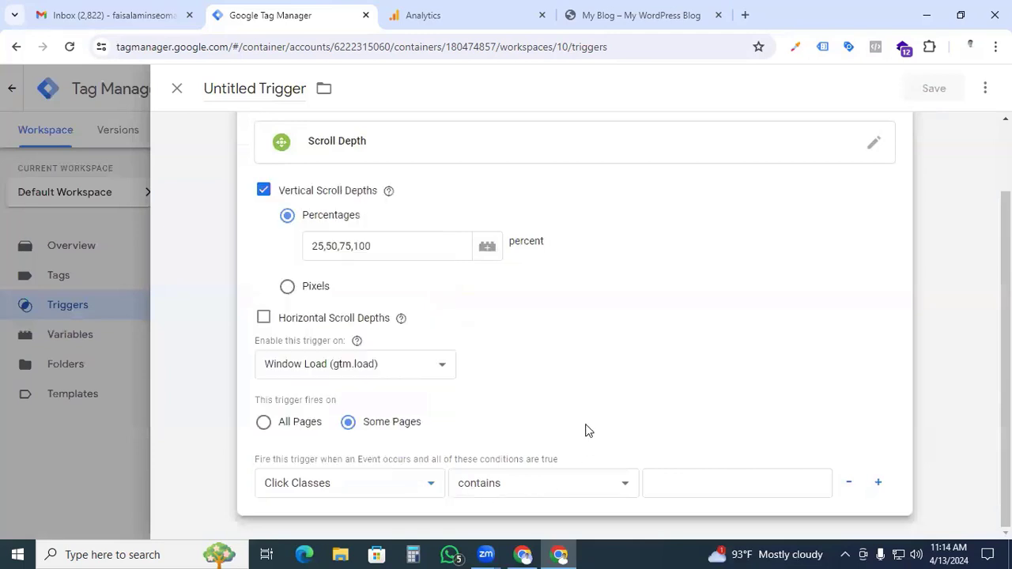
pyautogui.click(265, 422)
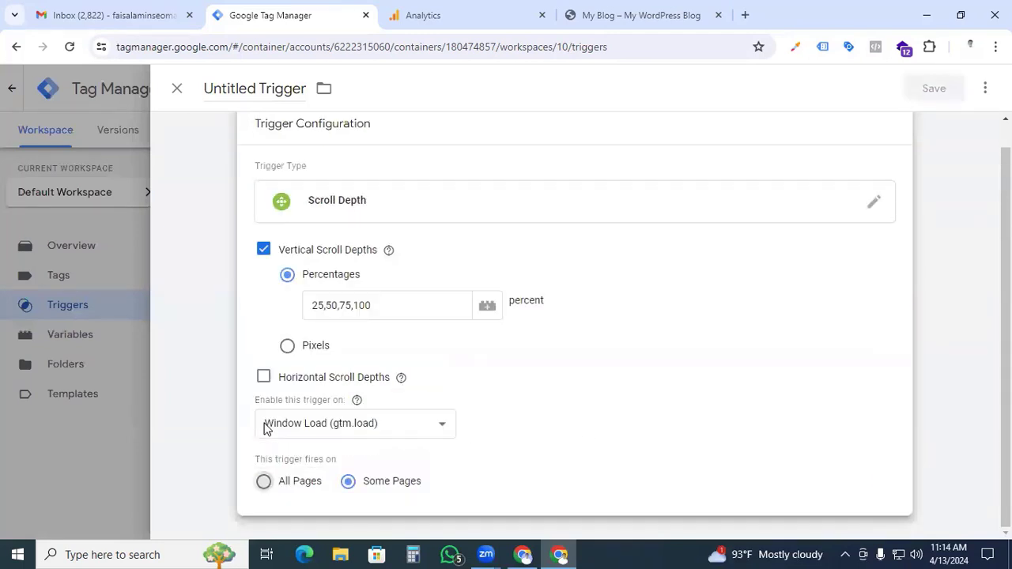
# Name the trigger 'Event _ scorll Depth' and save it
pyautogui.click(254, 90)
pyautogui.tripleClick(254, 90)
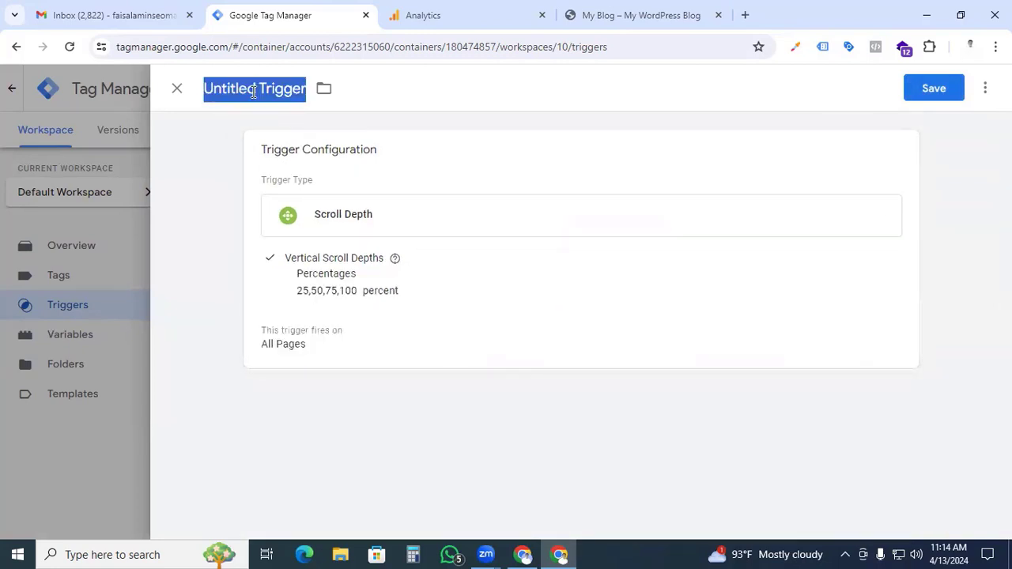
pyautogui.write('Event _ scorll Depth')
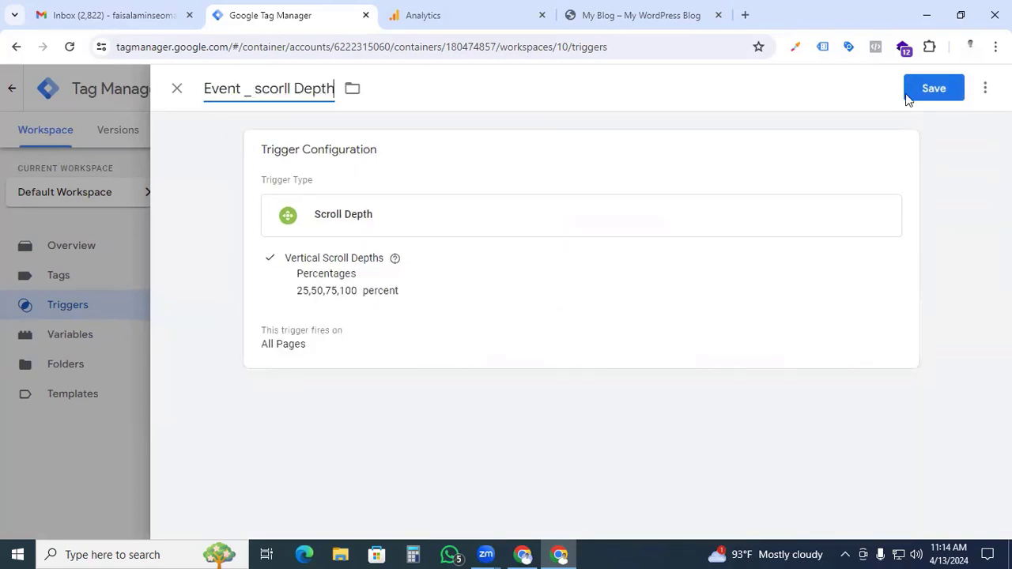
pyautogui.click(943, 90)
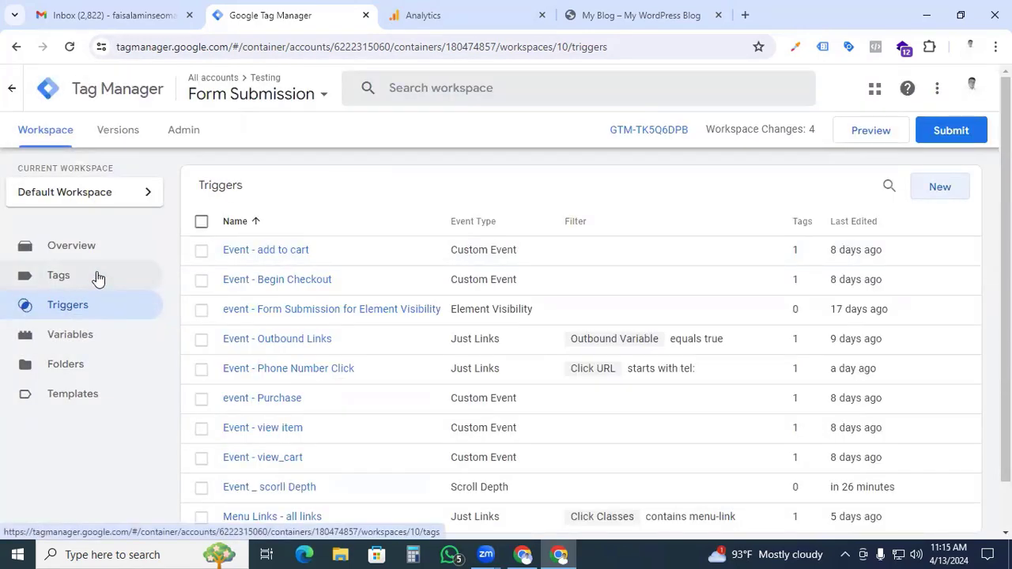
# Create a new GA4 Event tag using {{GA4 Tag ID}} as its measurement ID
pyautogui.click(99, 278)
pyautogui.click(940, 189)
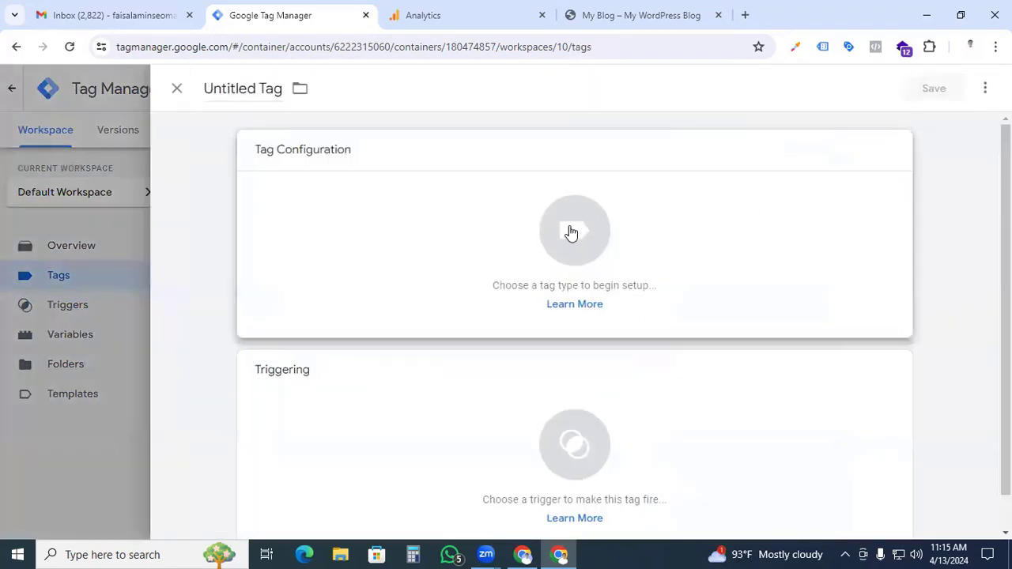
pyautogui.click(571, 231)
pyautogui.click(870, 217)
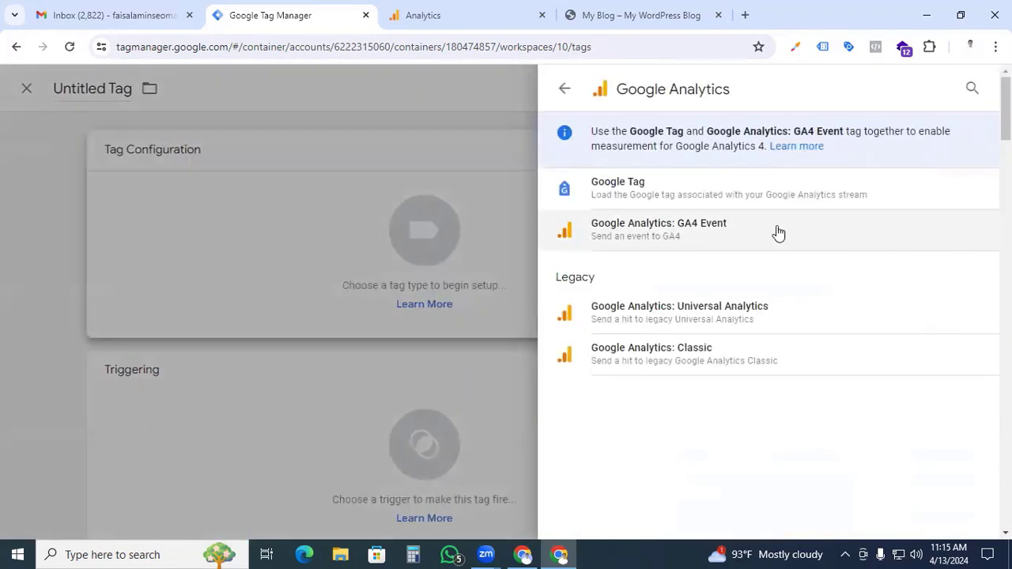
pyautogui.click(646, 241)
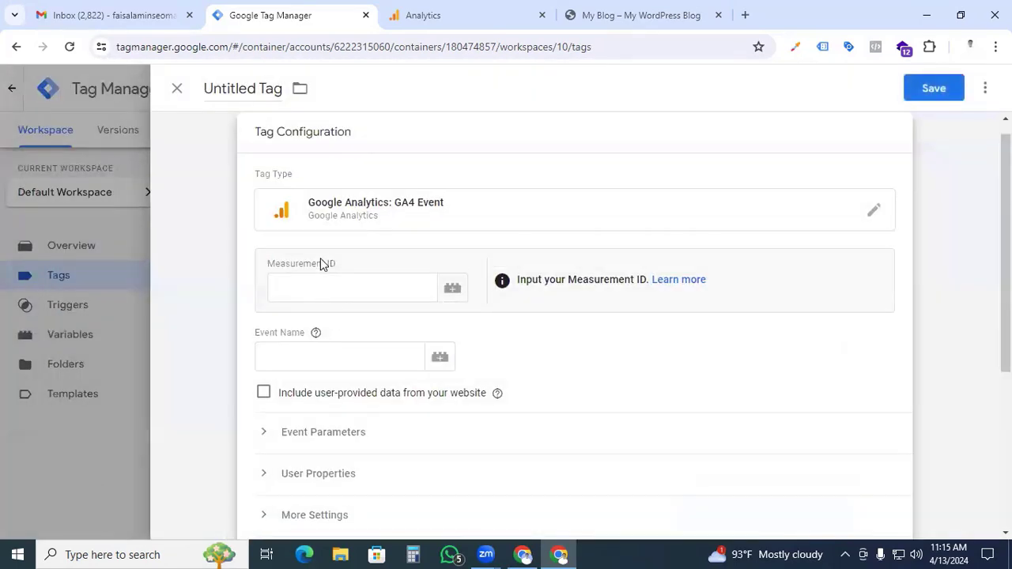
pyautogui.click(319, 288)
pyautogui.write('{{g')
pyautogui.click(316, 398)
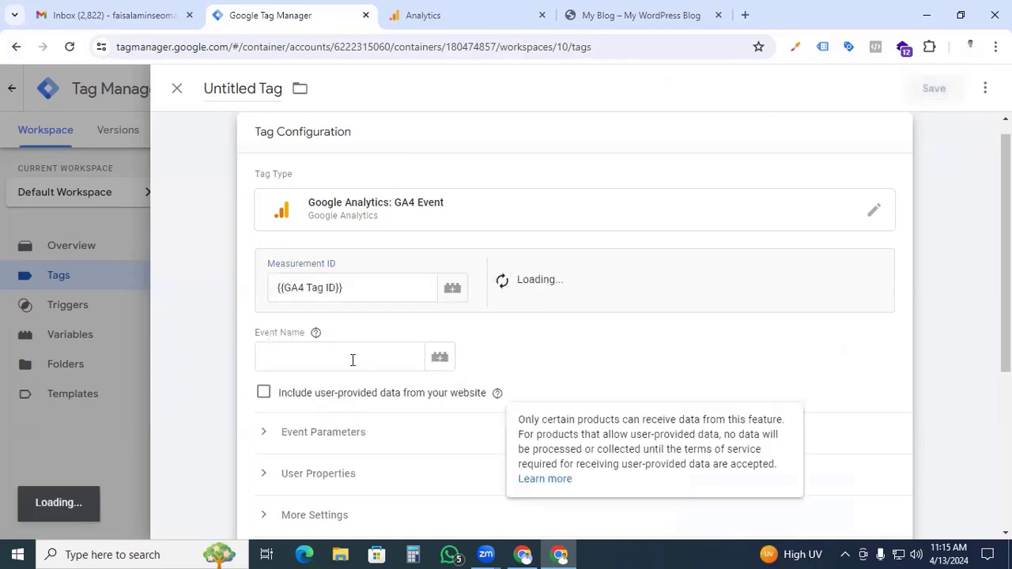
# Set the tag's event name to Scroll_{{Scroll Depth Threshold}}
pyautogui.click(314, 354)
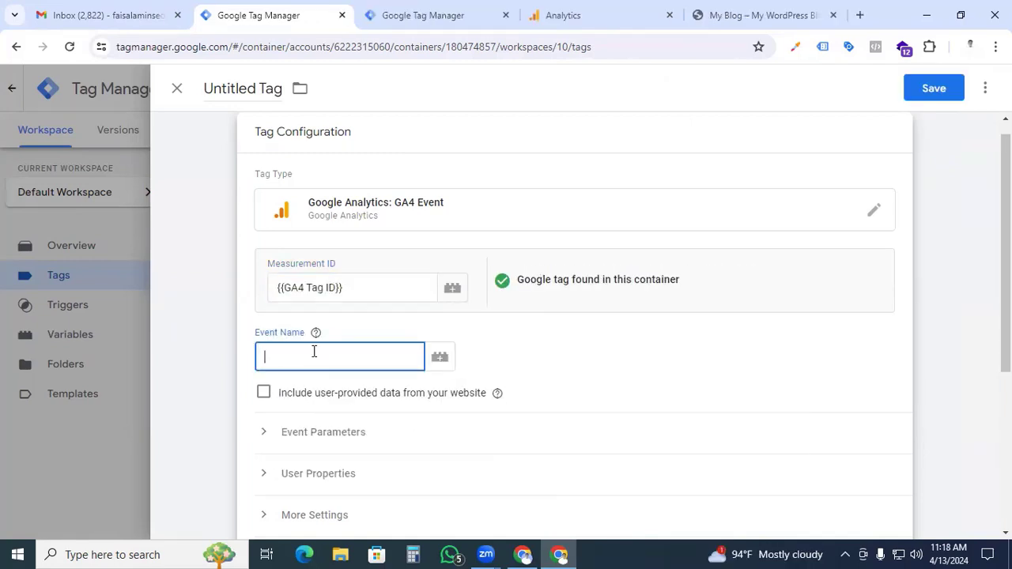
pyautogui.write('Scroll_')
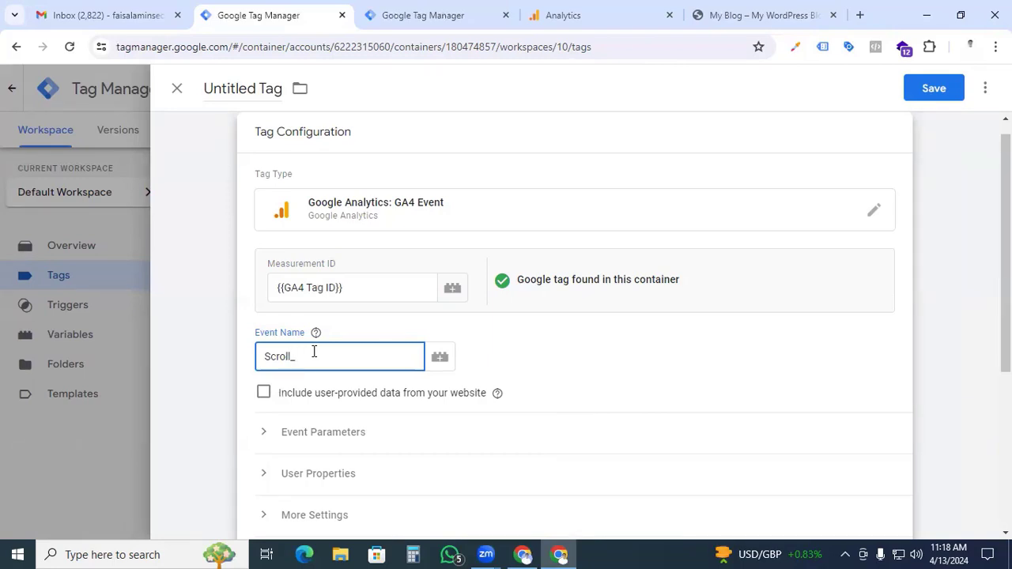
pyautogui.write('{{')
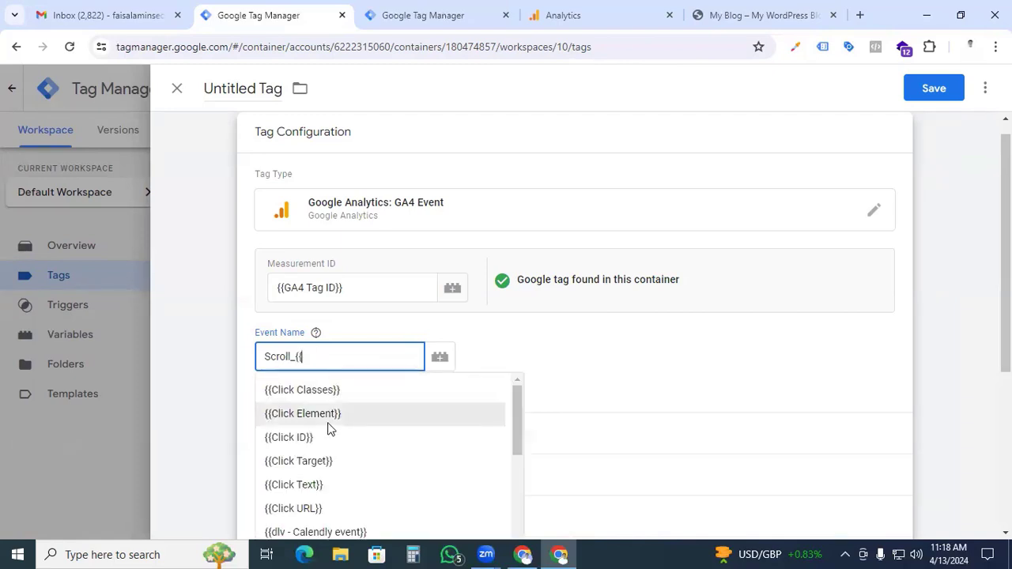
pyautogui.scroll(-5, 328, 425)
pyautogui.scroll(-5, 329, 427)
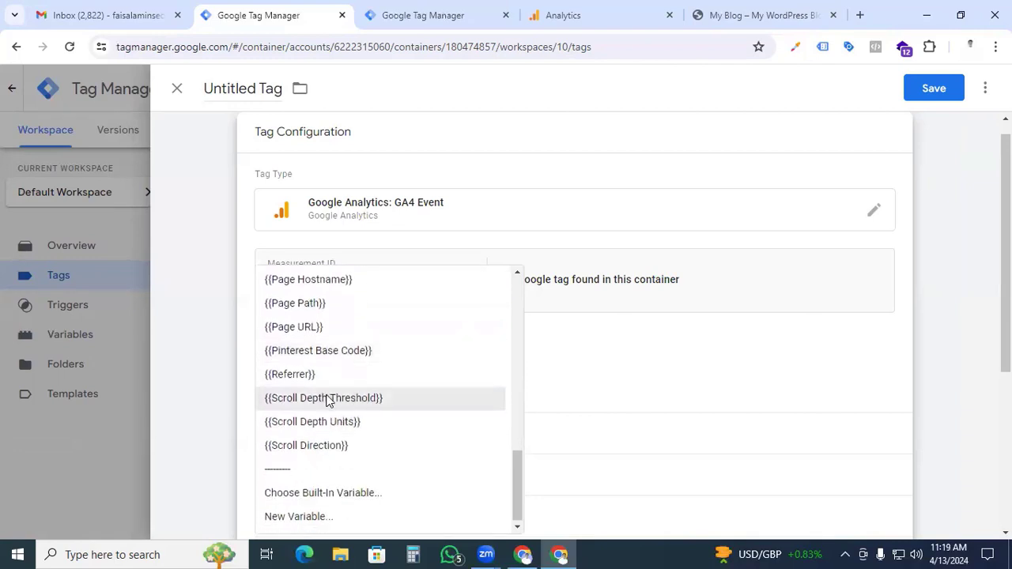
pyautogui.click(356, 399)
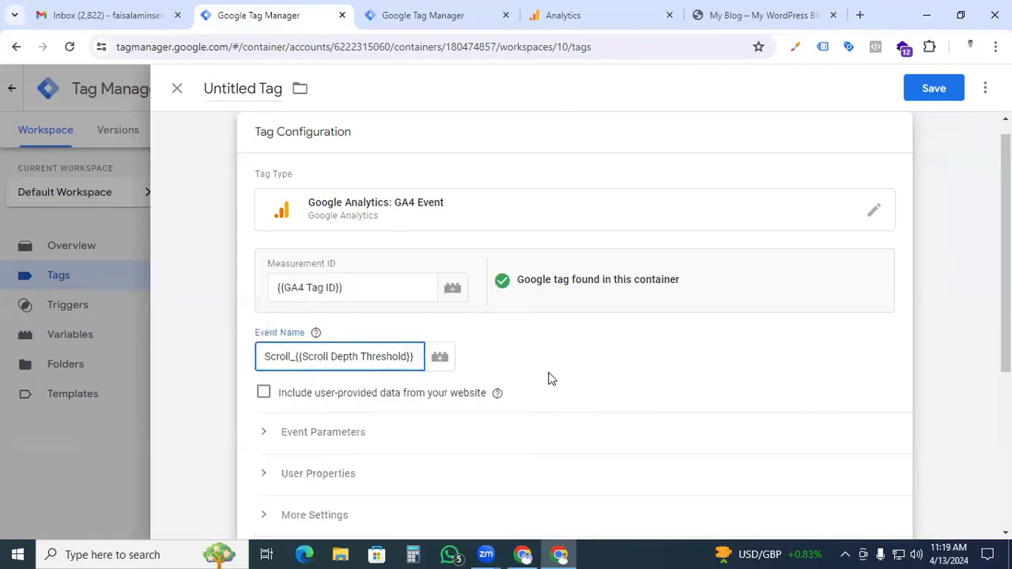
pyautogui.scroll(-1, 550, 380)
pyautogui.scroll(-3, 553, 388)
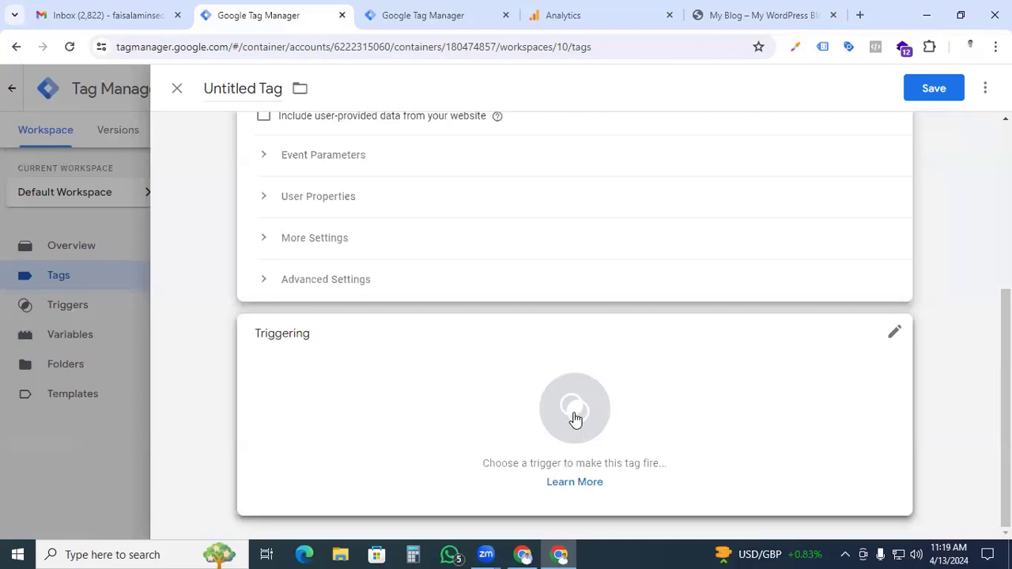
# Attach the Event _ scorll Depth trigger, title the tag 'GA4 - Scroll Depth', and save
pyautogui.click(575, 409)
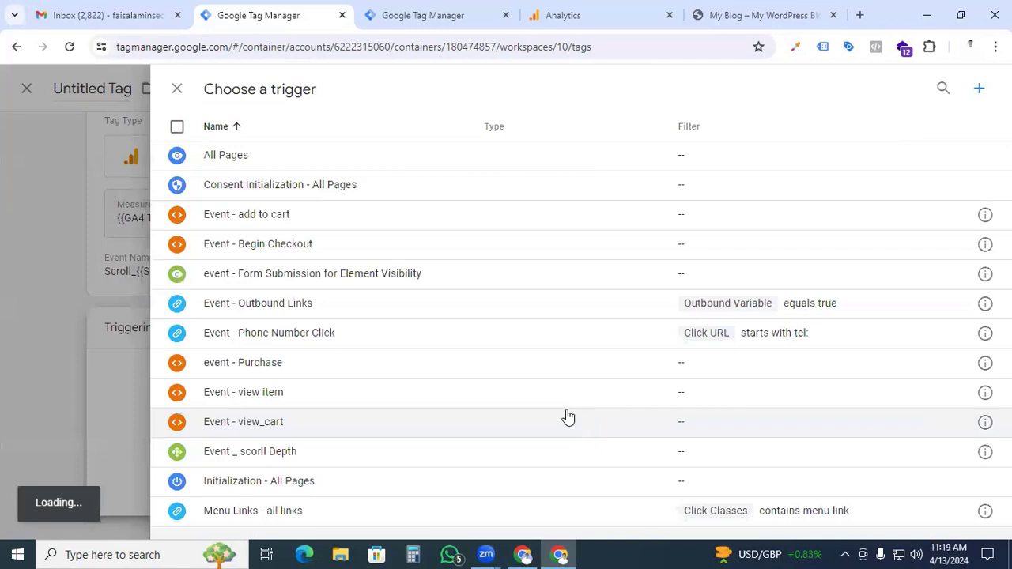
pyautogui.click(262, 457)
pyautogui.click(252, 88)
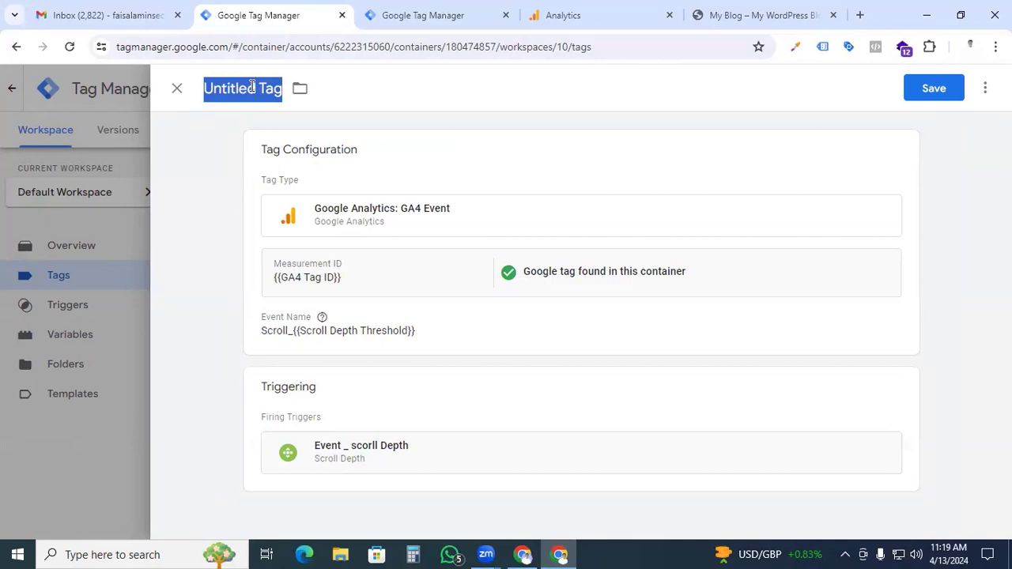
pyautogui.write('G')
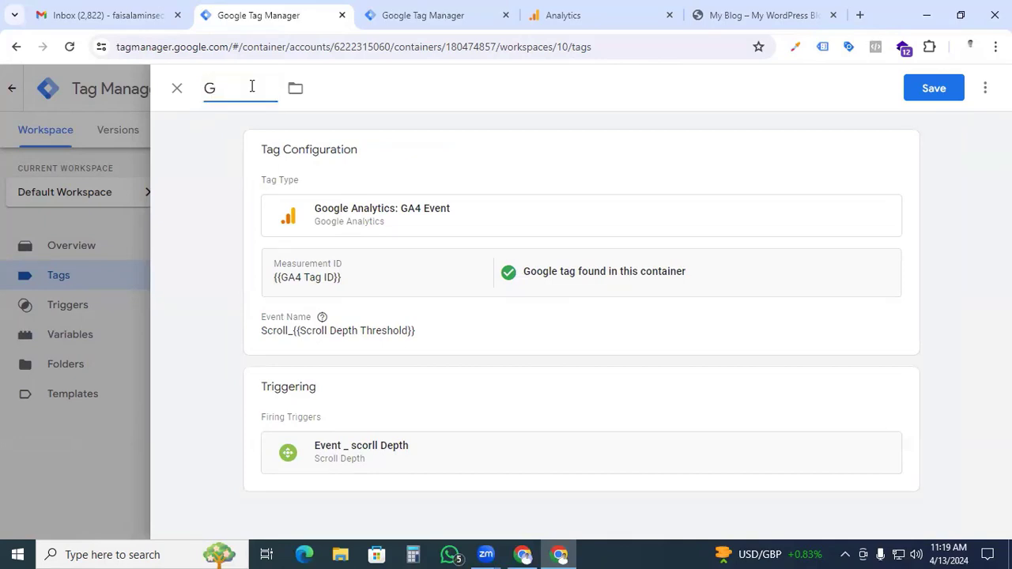
pyautogui.write('A4 - Scroll Depth')
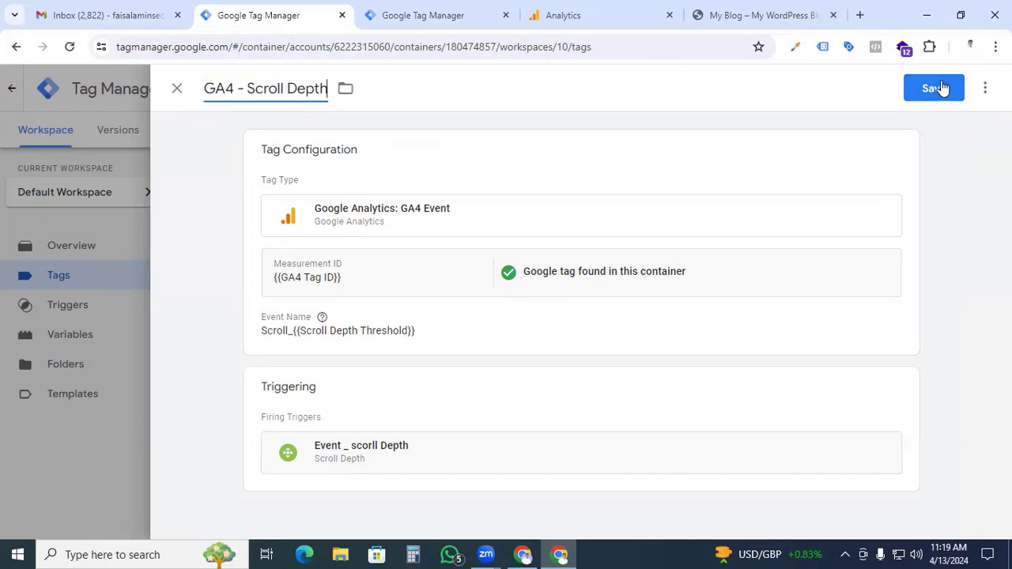
pyautogui.click(938, 88)
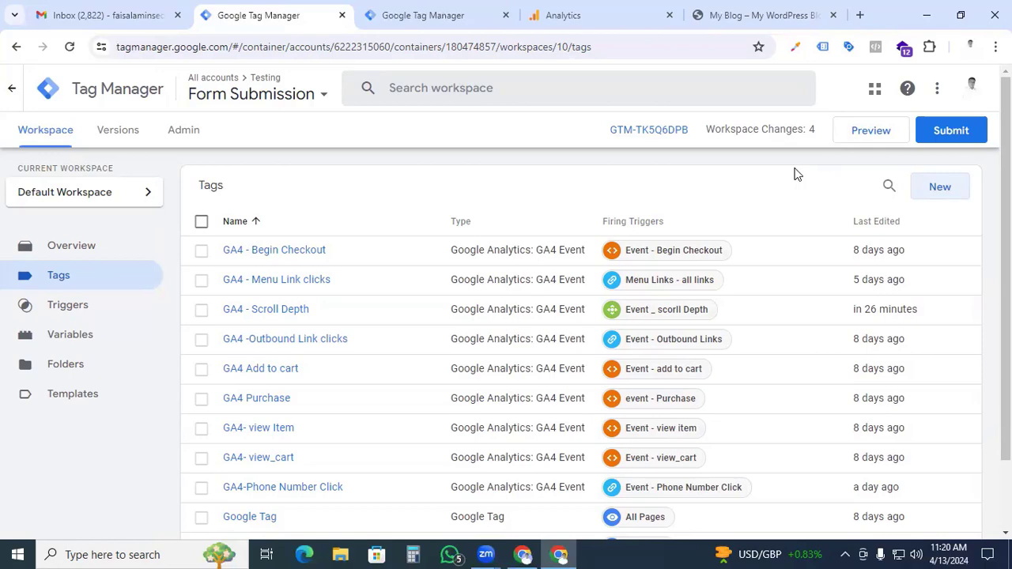
# Start Preview, connect Tag Assistant to the blog, and scroll the site to its footer
pyautogui.click(852, 136)
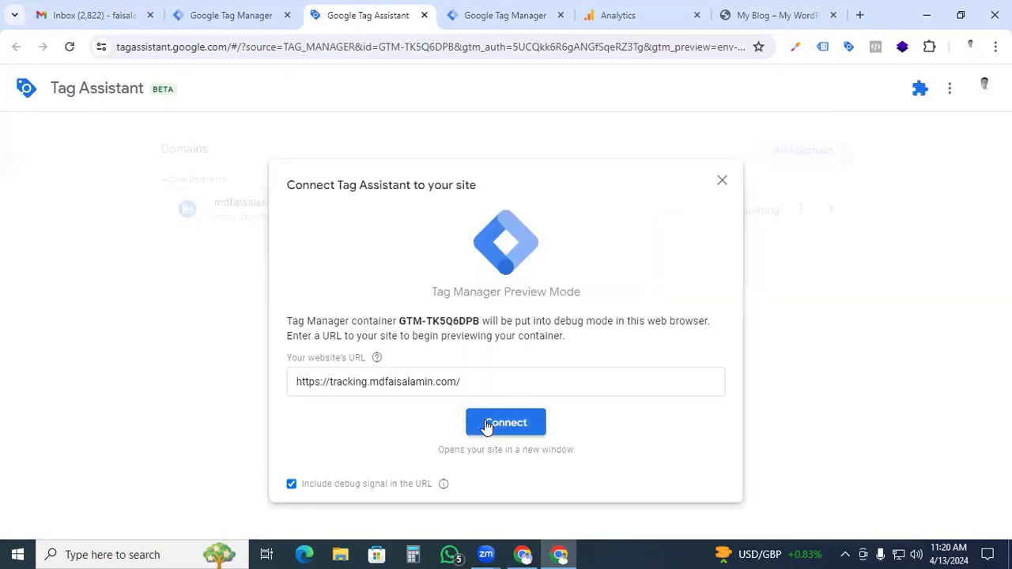
pyautogui.click(485, 422)
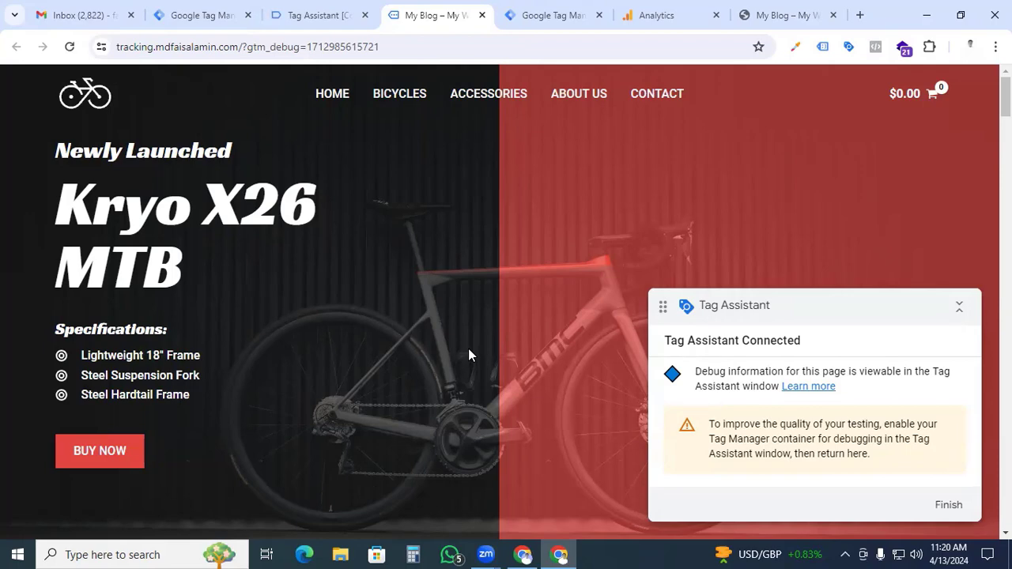
pyautogui.scroll(-10, 469, 356)
pyautogui.scroll(-10, 469, 355)
pyautogui.scroll(-10, 469, 355)
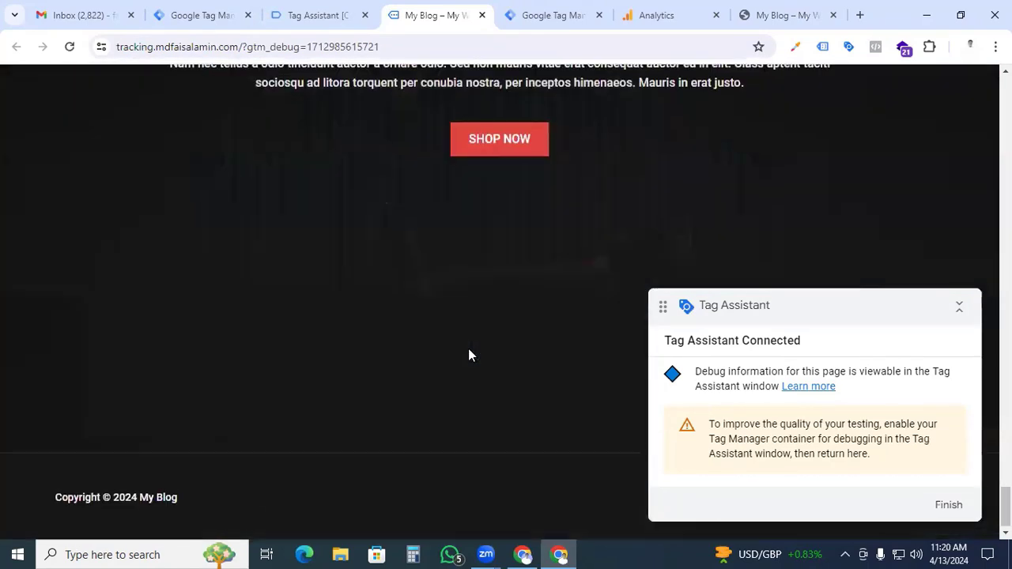
# In Tag Assistant, check Scroll Depth event 9's variables showing Scroll Depth Threshold 25
pyautogui.click(297, 15)
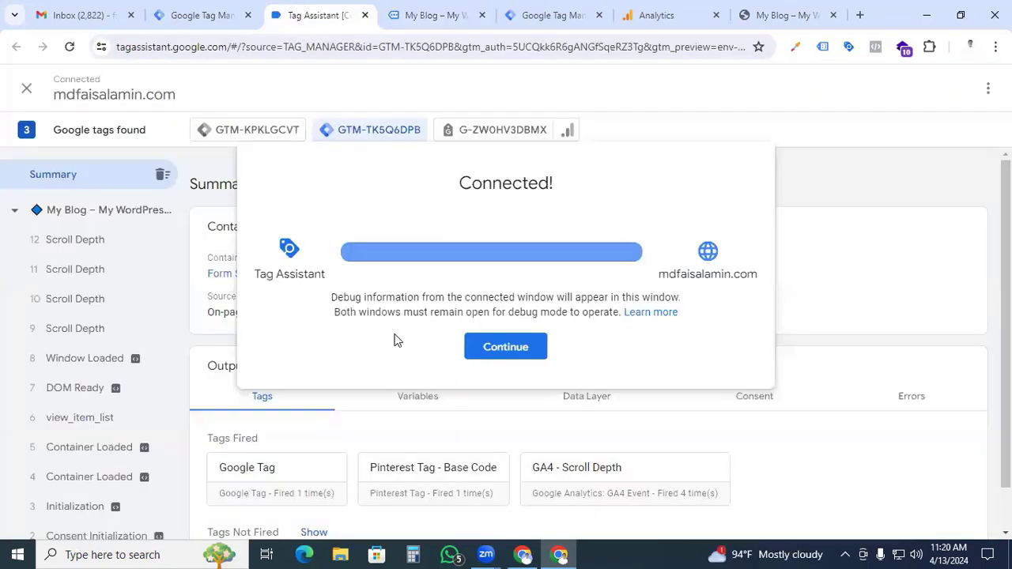
pyautogui.click(468, 347)
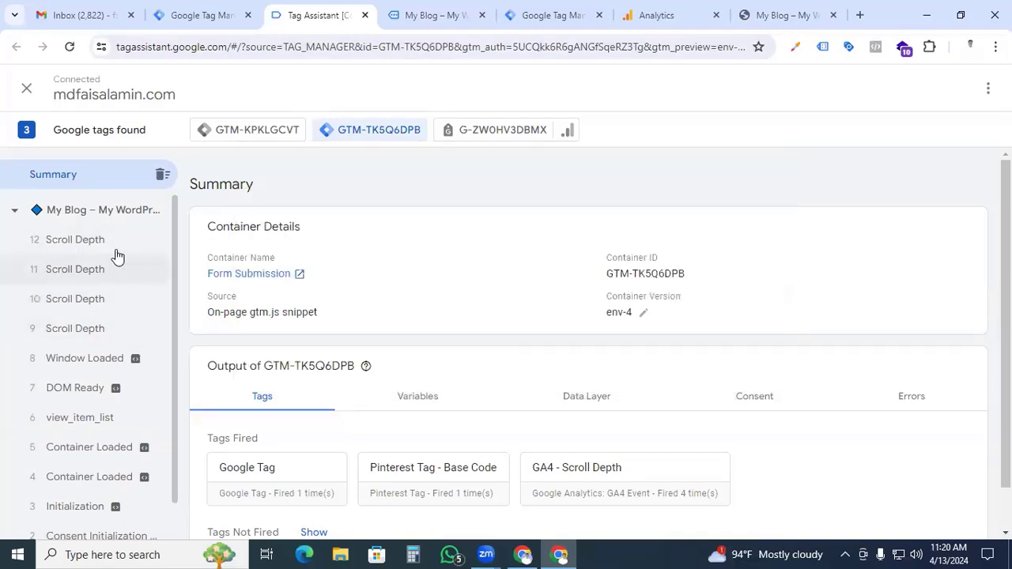
pyautogui.click(67, 329)
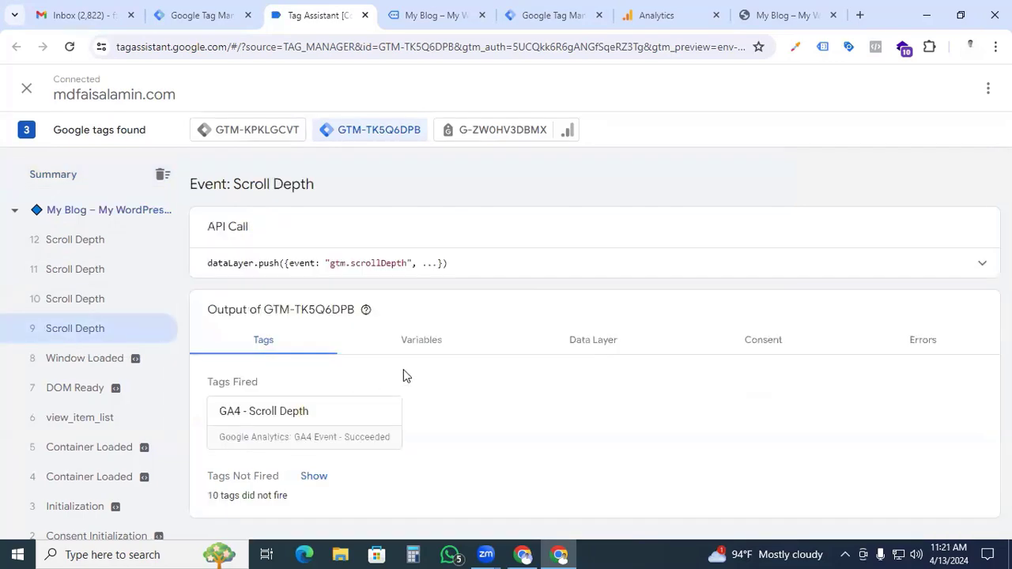
pyautogui.click(421, 340)
pyautogui.scroll(-15, 435, 351)
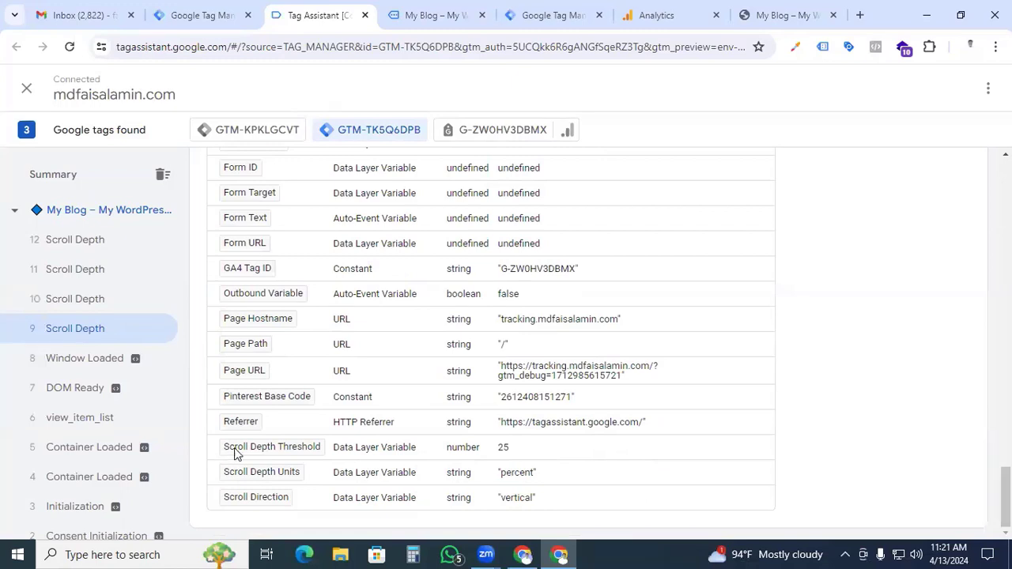
pyautogui.moveTo(328, 449); pyautogui.dragTo(526, 461)
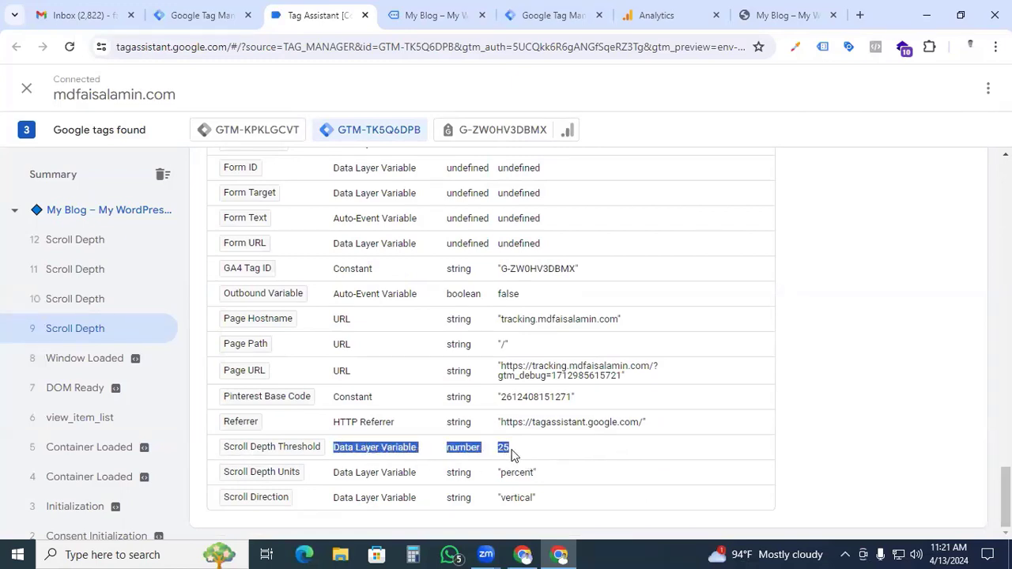
# Check Scroll Depth events 10, 11 and 12 for threshold values 50, 75 and 100
pyautogui.click(88, 301)
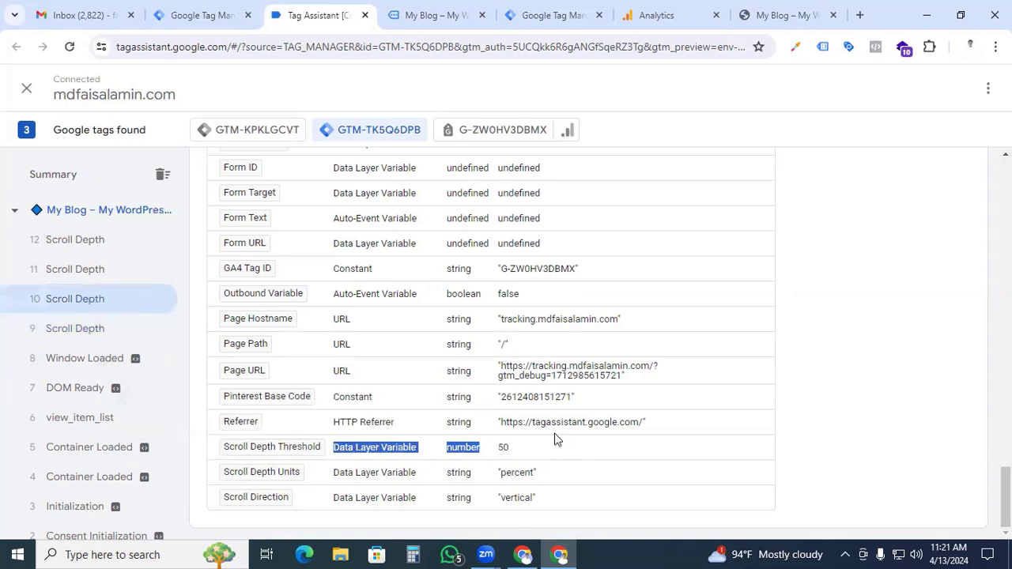
pyautogui.doubleClick(504, 448)
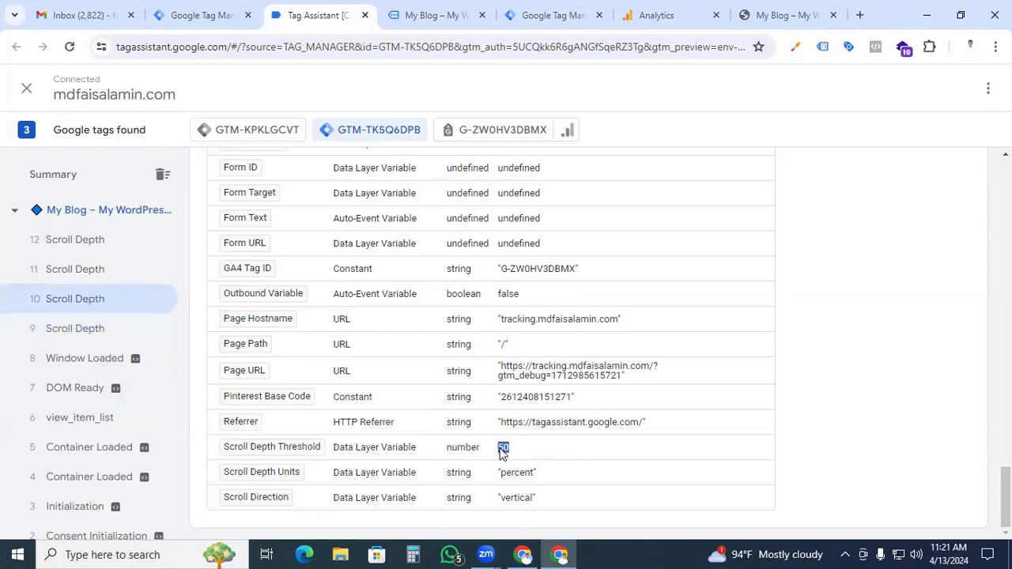
pyautogui.click(88, 277)
pyautogui.doubleClick(503, 448)
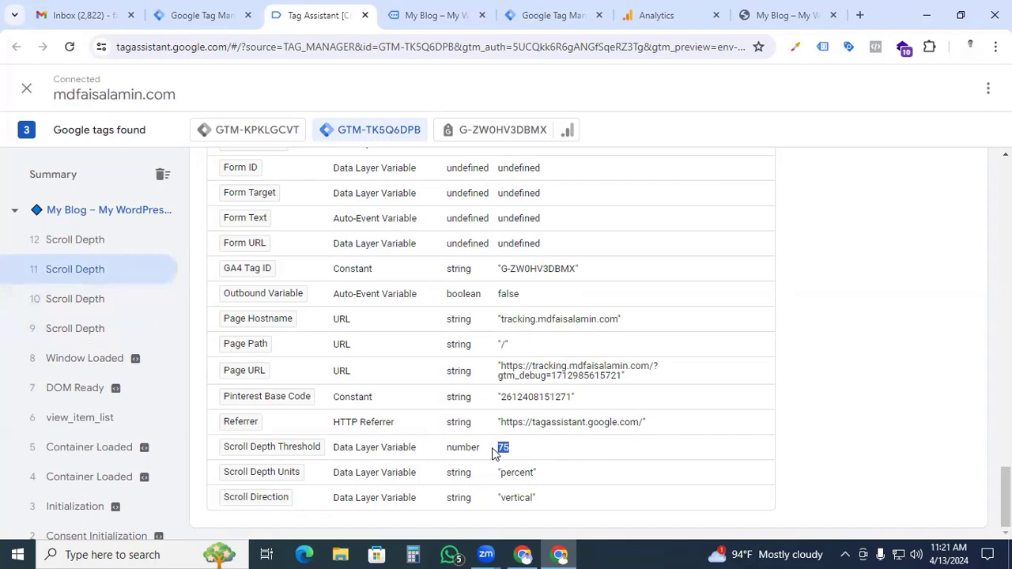
pyautogui.click(70, 245)
pyautogui.scroll(10, 419, 455)
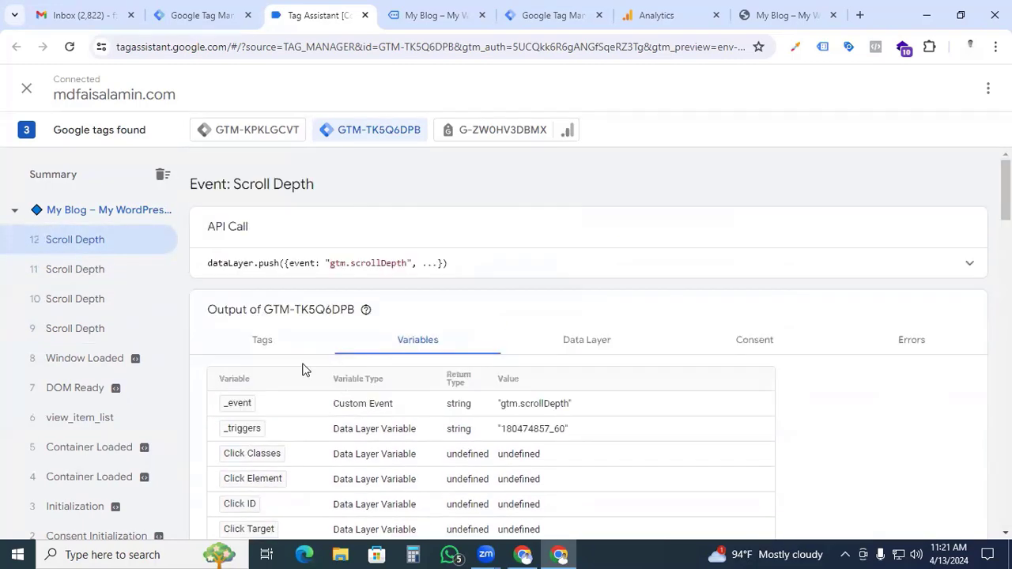
# Confirm the fired GA4 - Scroll Depth tag resolved its event name to Scroll_100, then return to Analytics
pyautogui.click(270, 348)
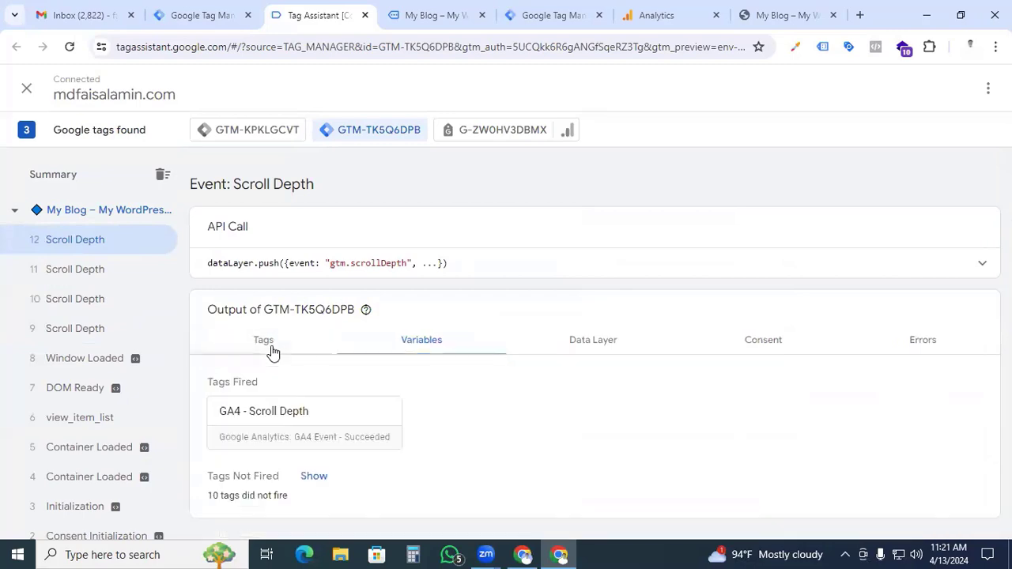
pyautogui.click(317, 434)
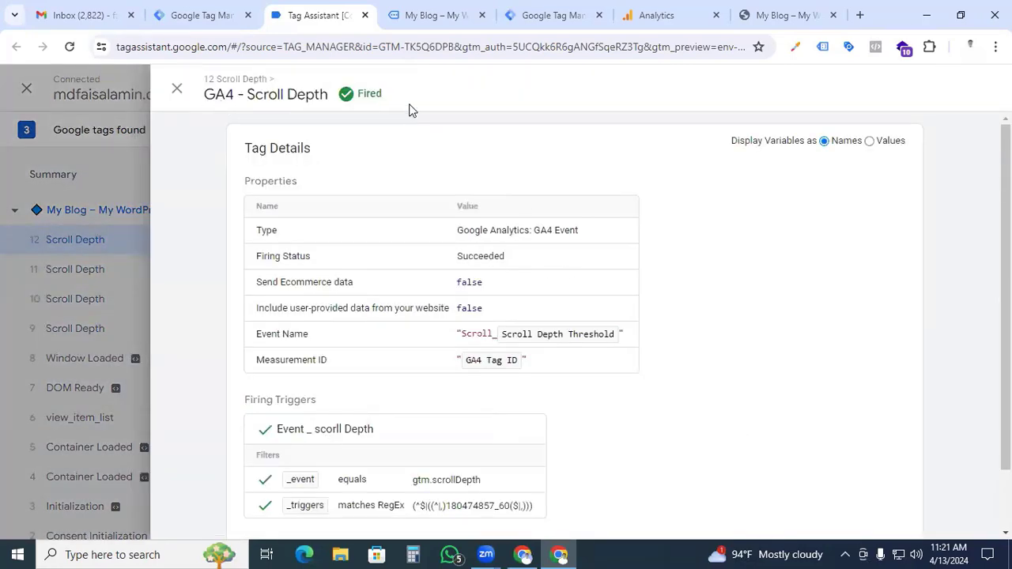
pyautogui.click(870, 143)
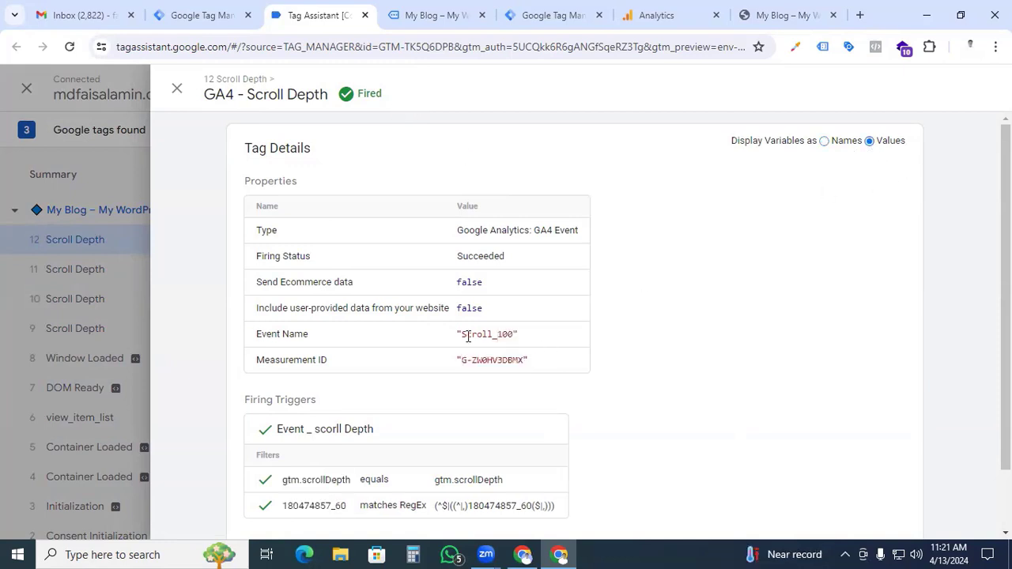
pyautogui.moveTo(462, 335); pyautogui.dragTo(512, 337)
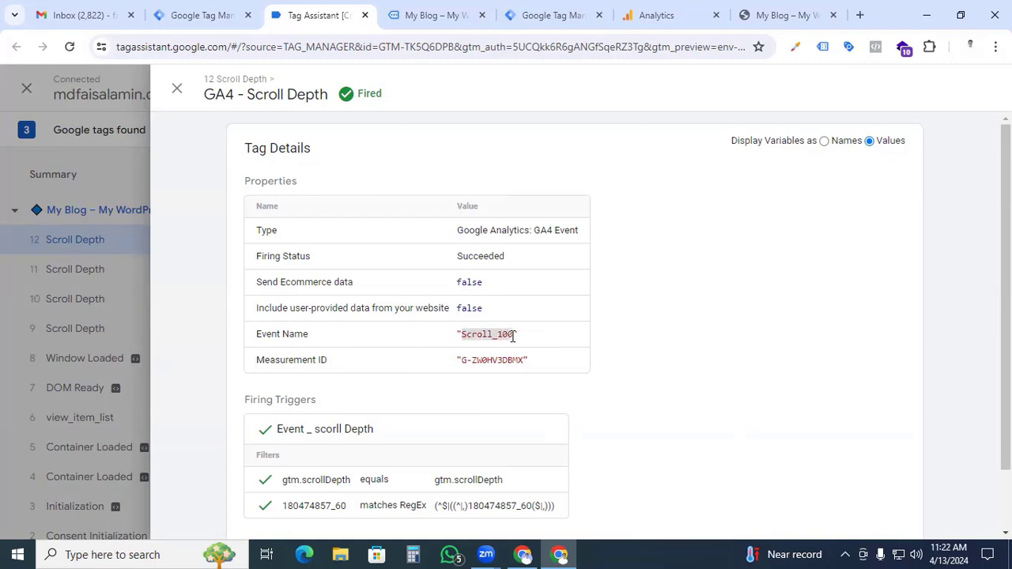
pyautogui.click(669, 10)
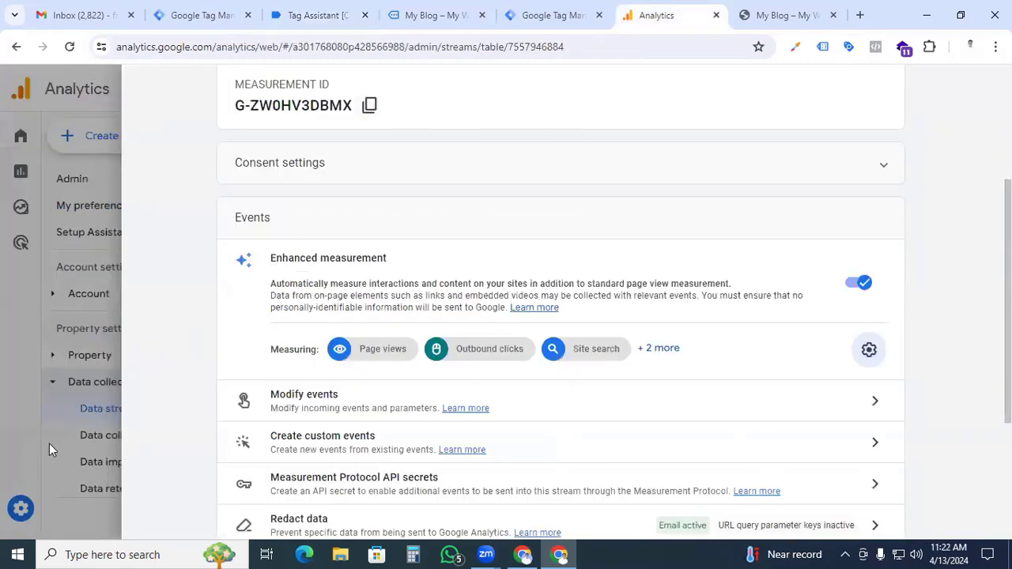
# Close the data stream details and open DebugView to watch Scroll_25, Scroll_50, Scroll_75 and Scroll_100 arrive
pyautogui.click(6, 473)
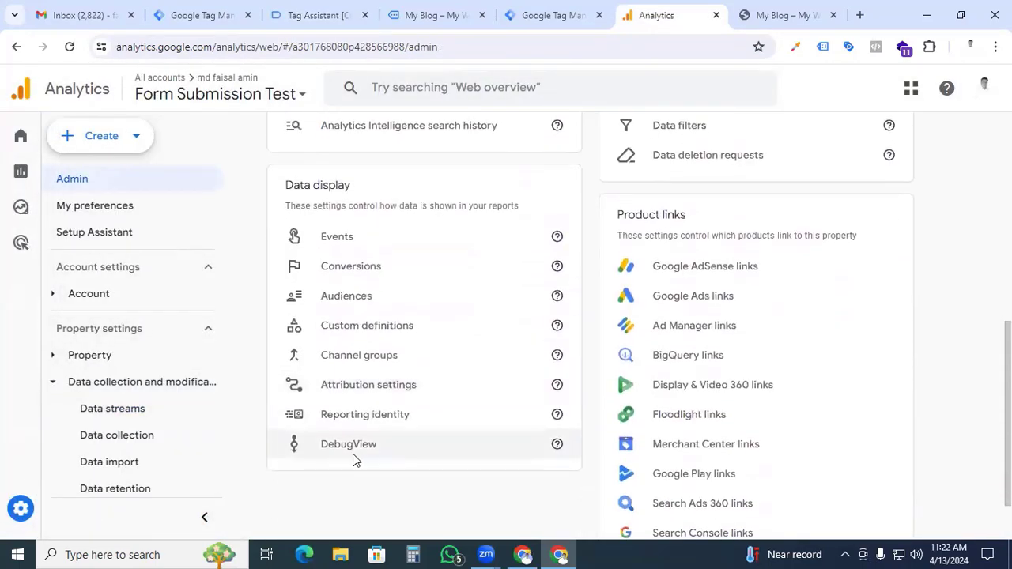
pyautogui.click(351, 456)
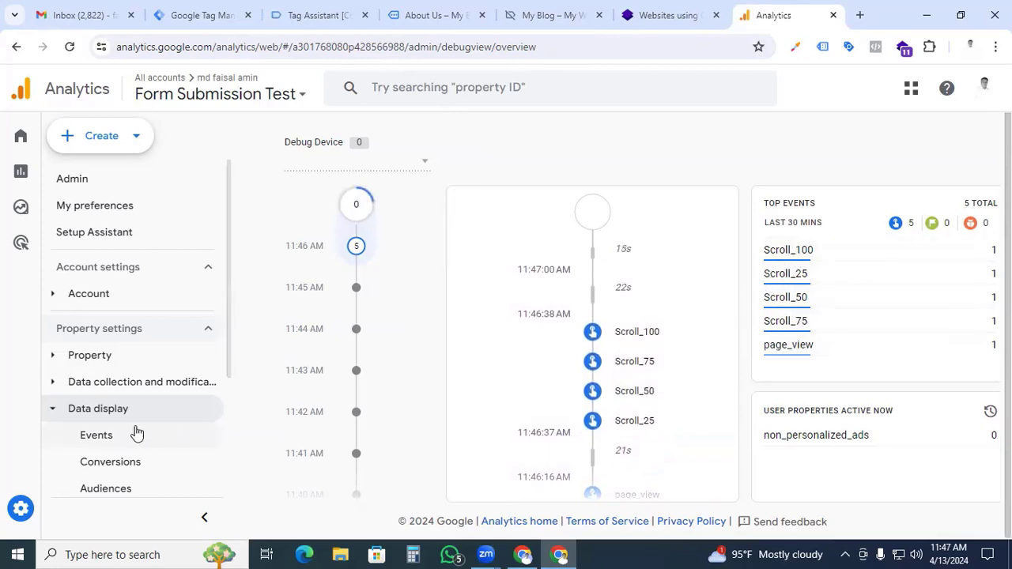
# Open Events under Data display and review the existing events with their counts and conversion marks
pyautogui.click(117, 440)
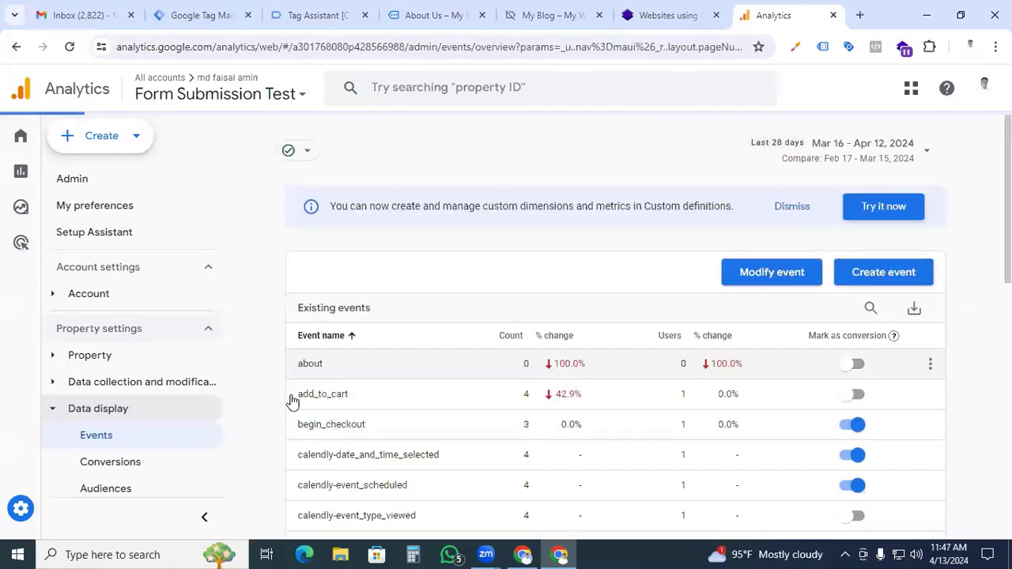
pyautogui.scroll(-2, 393, 472)
pyautogui.scroll(-1, 393, 473)
pyautogui.scroll(3, 393, 470)
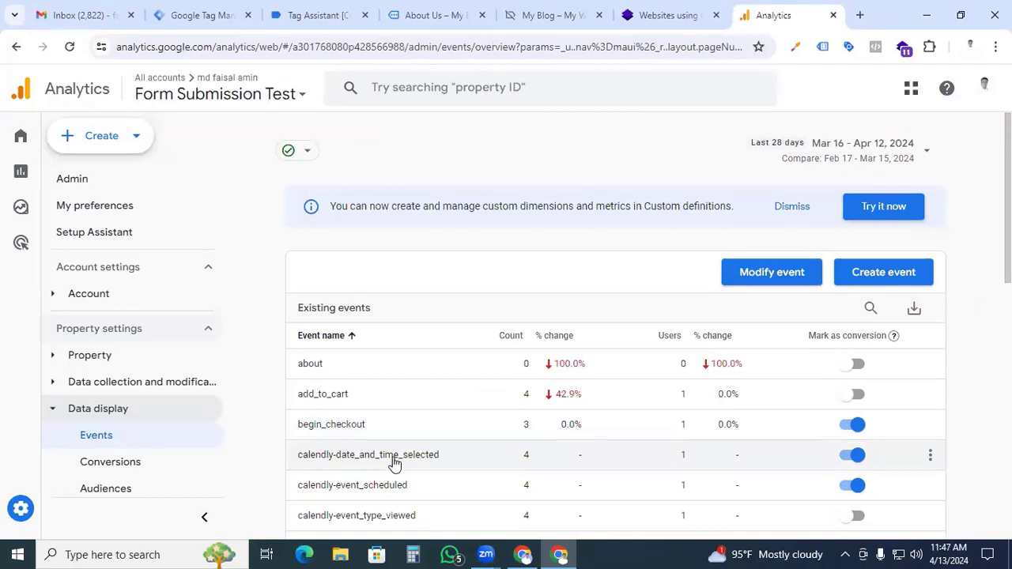